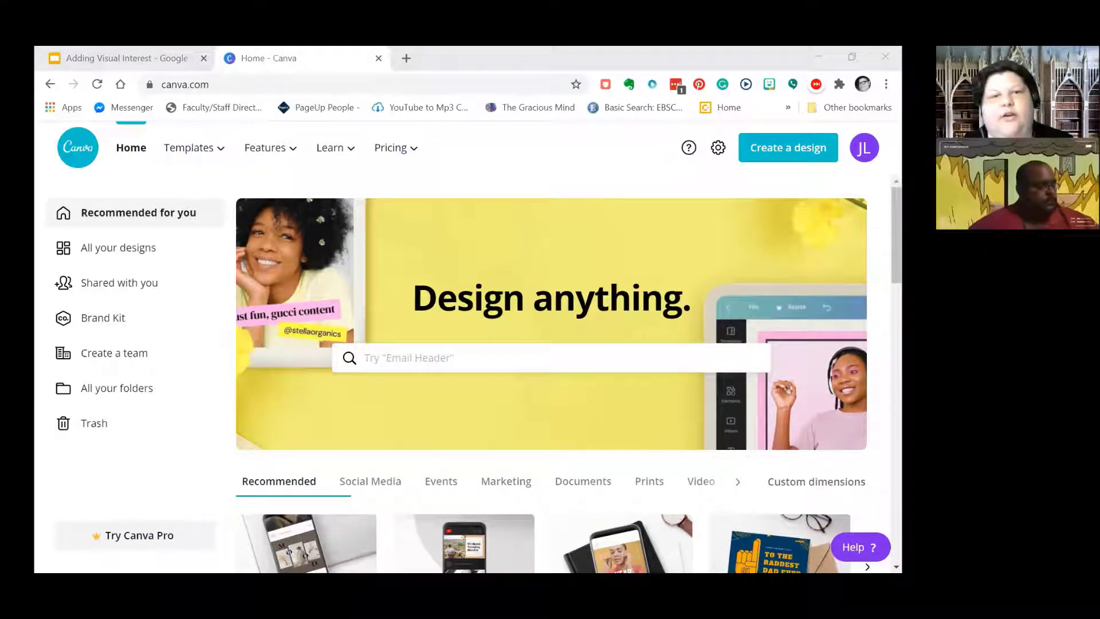
- Create a new blank design with custom dimensions of 1200 × 150 px
{"action": "left_click", "coordinate": [557, 167]}
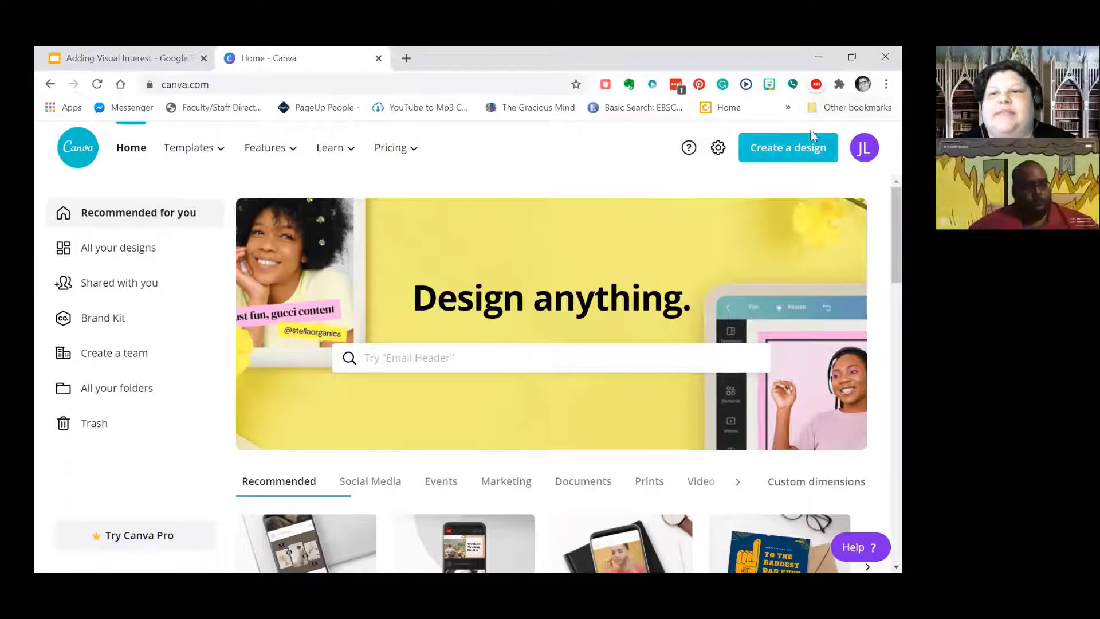
{"action": "left_click", "coordinate": [794, 158]}
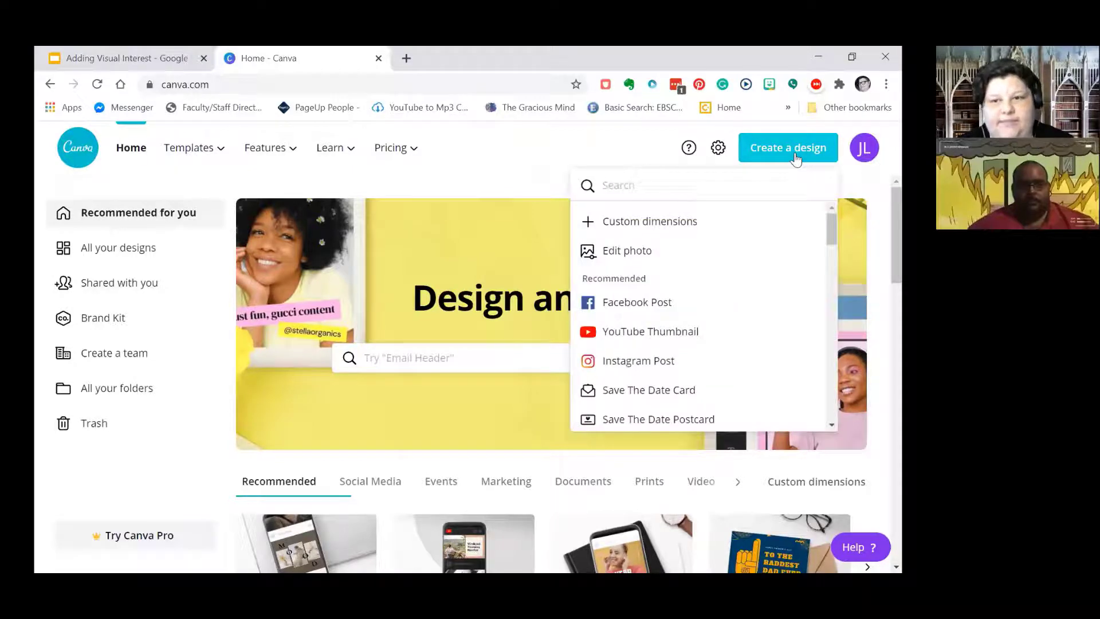
{"action": "left_click", "coordinate": [690, 230]}
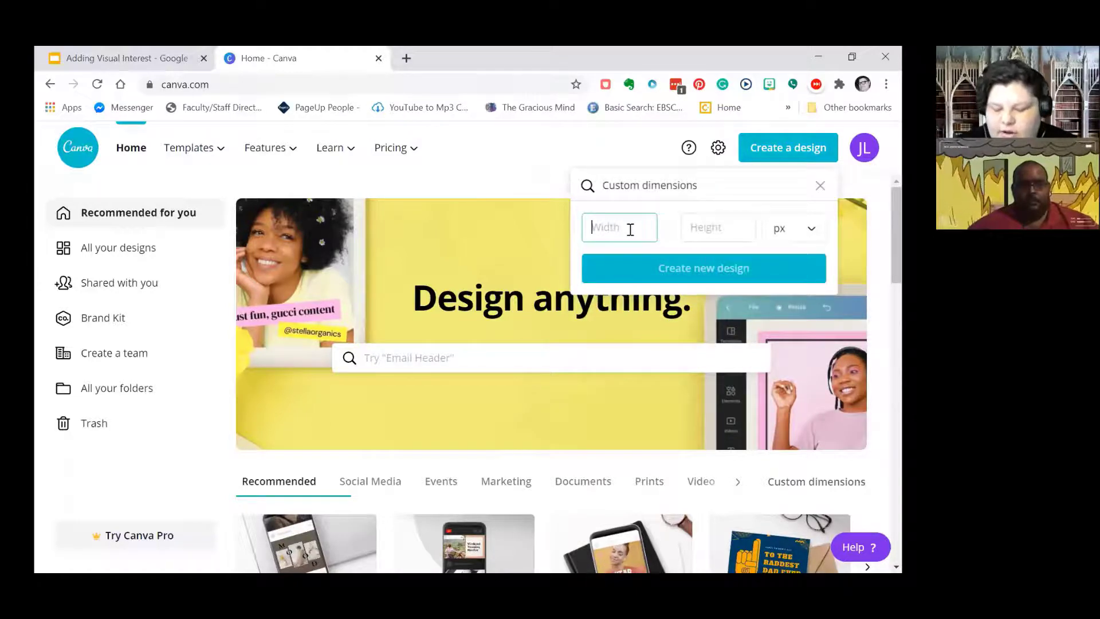
{"action": "type", "text": "1200"}
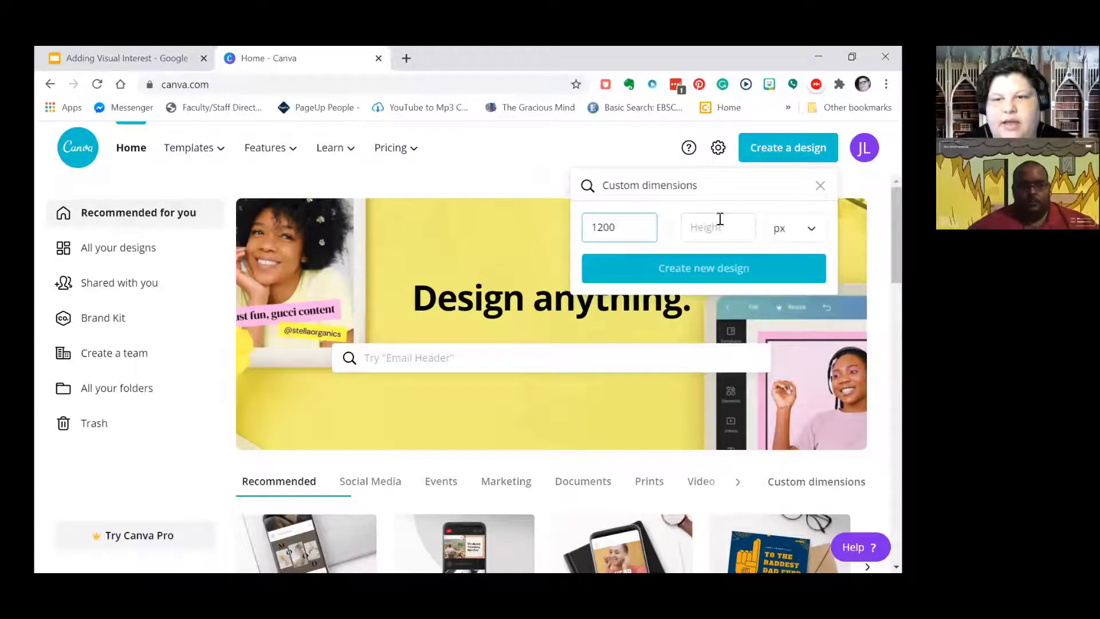
{"action": "left_click", "coordinate": [705, 229]}
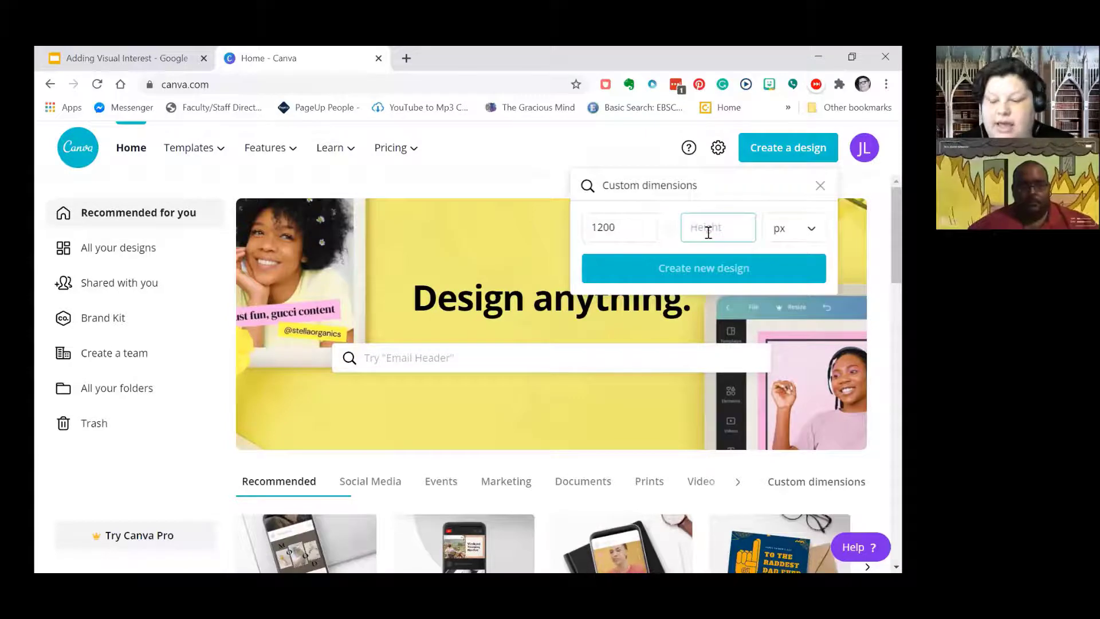
{"action": "type", "text": "150"}
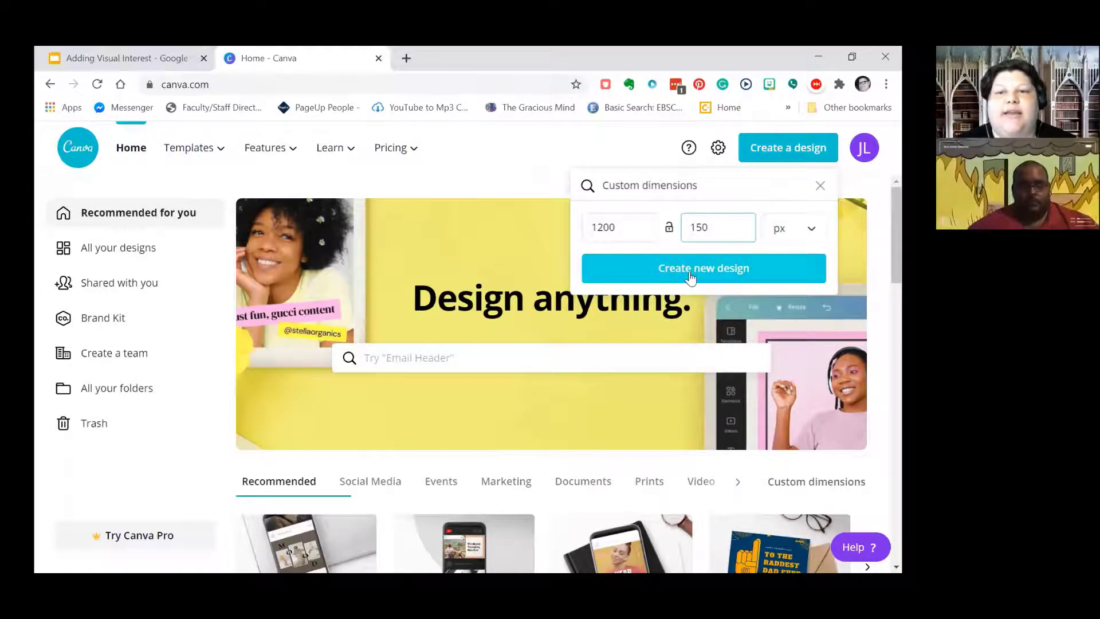
{"action": "left_click", "coordinate": [690, 278]}
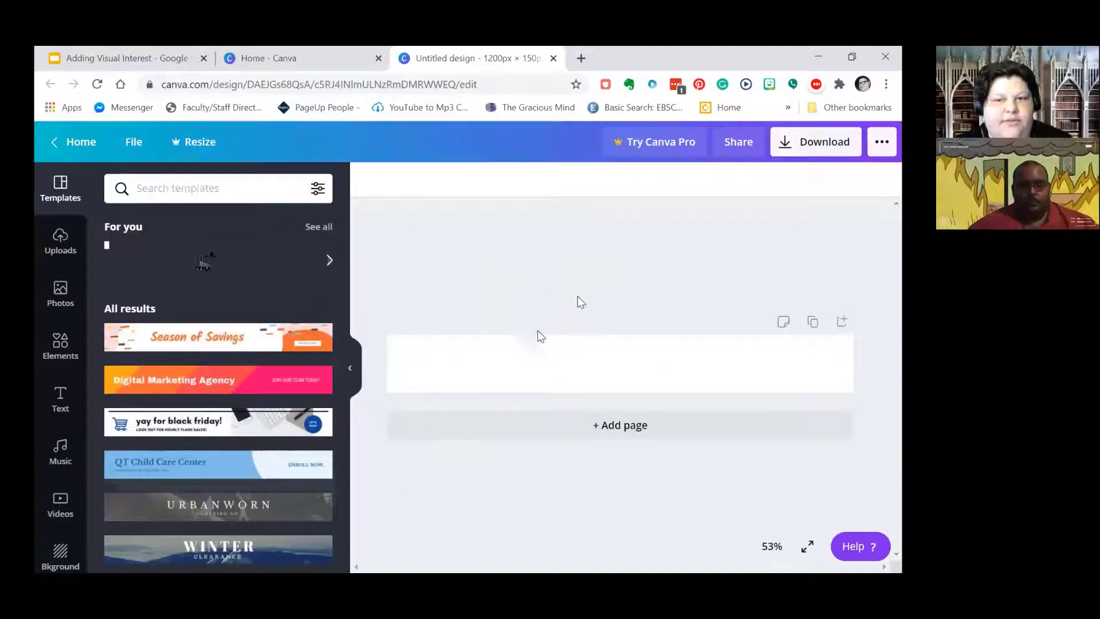
- Browse the banner templates and apply the "homeware designs" template to the blank page
{"action": "scroll", "coordinate": [309, 432], "scroll_direction": "down", "scroll_amount": 6}
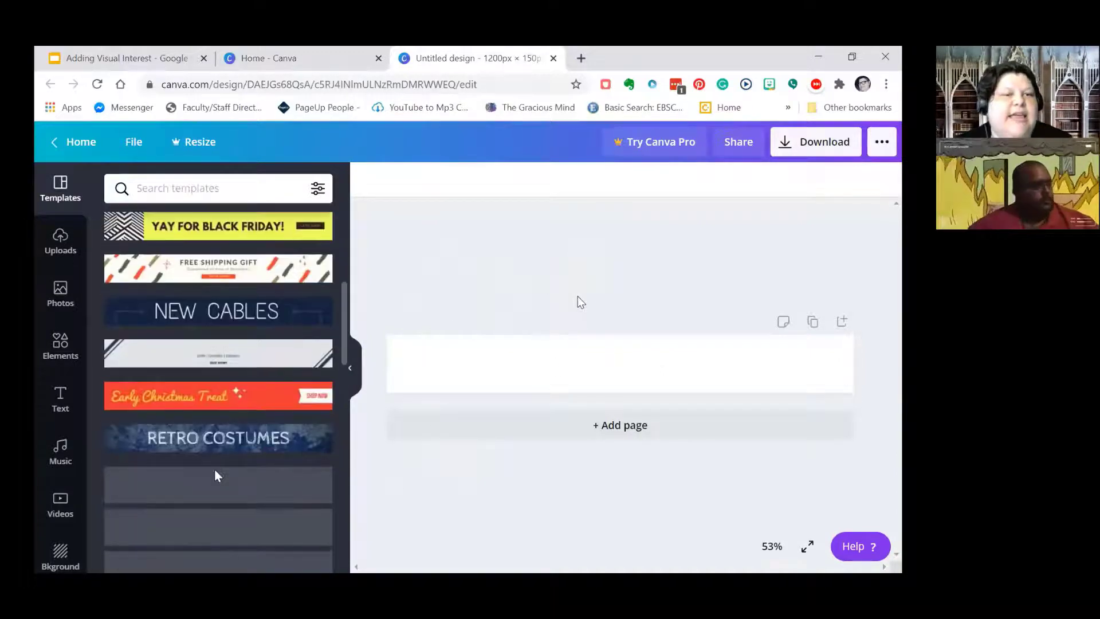
{"action": "scroll", "coordinate": [218, 475], "scroll_direction": "down", "scroll_amount": 2}
{"action": "scroll", "coordinate": [305, 444], "scroll_direction": "down", "scroll_amount": 3}
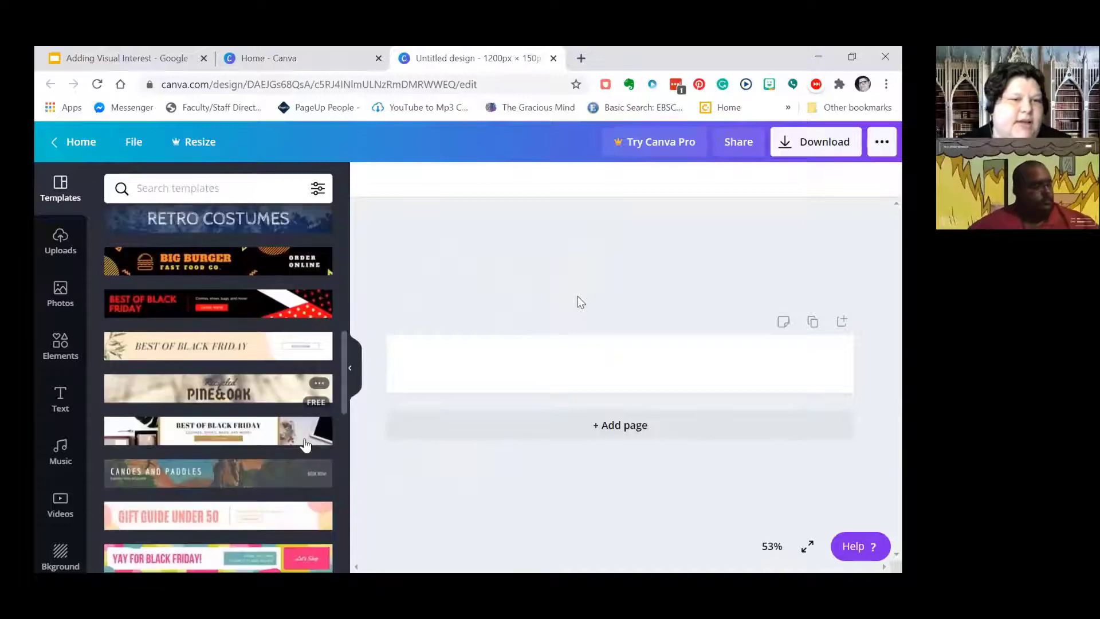
{"action": "scroll", "coordinate": [266, 481], "scroll_direction": "down", "scroll_amount": 8}
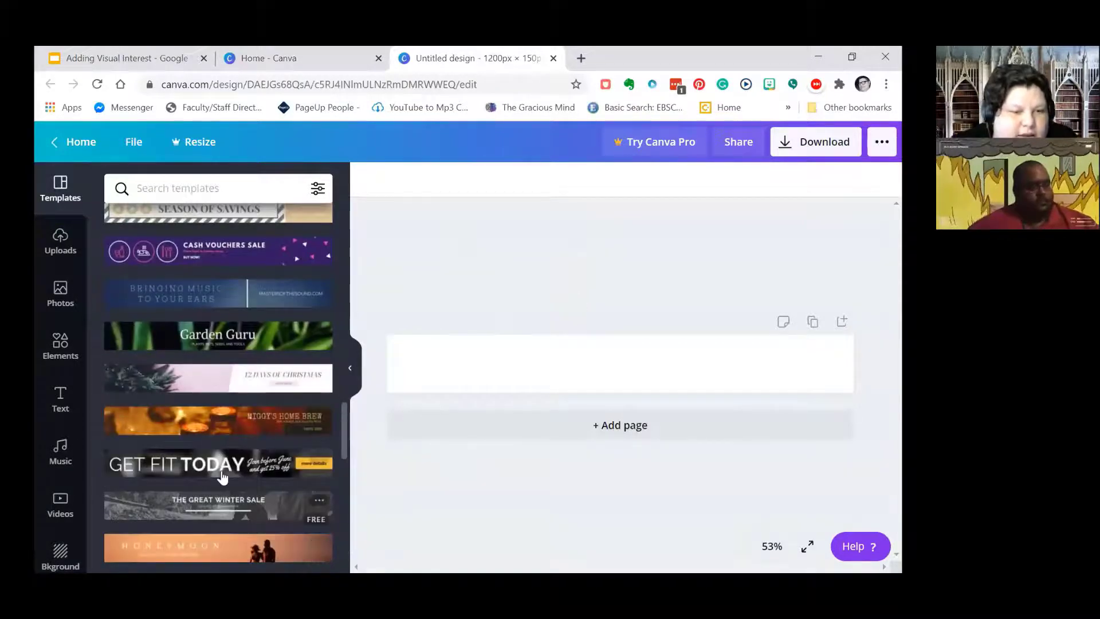
{"action": "scroll", "coordinate": [222, 477], "scroll_direction": "down", "scroll_amount": 10}
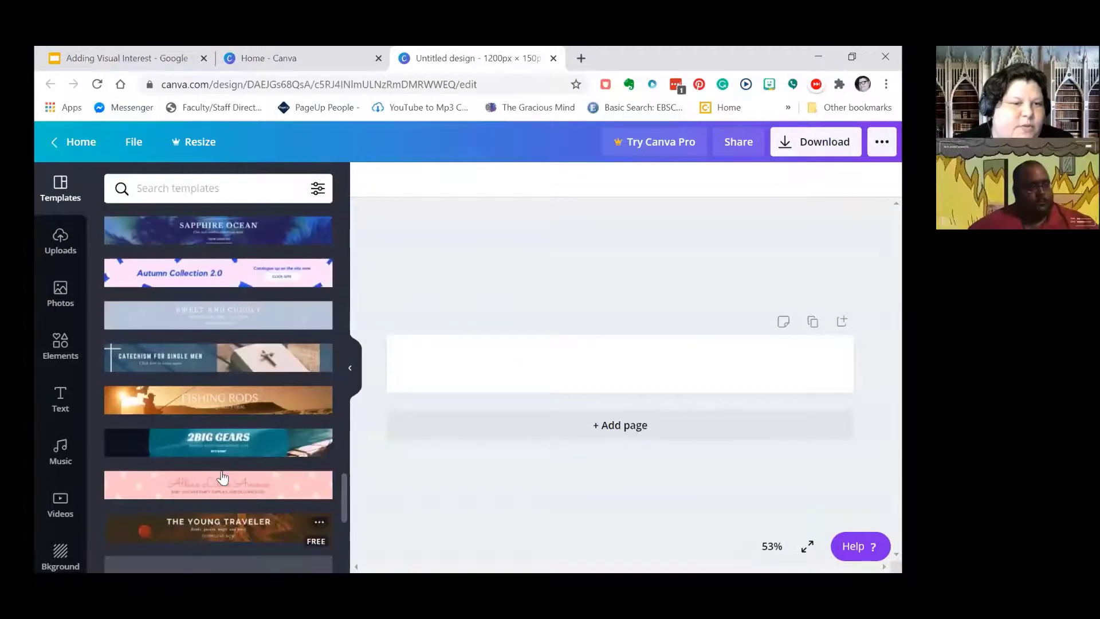
{"action": "scroll", "coordinate": [222, 476], "scroll_direction": "down", "scroll_amount": 10}
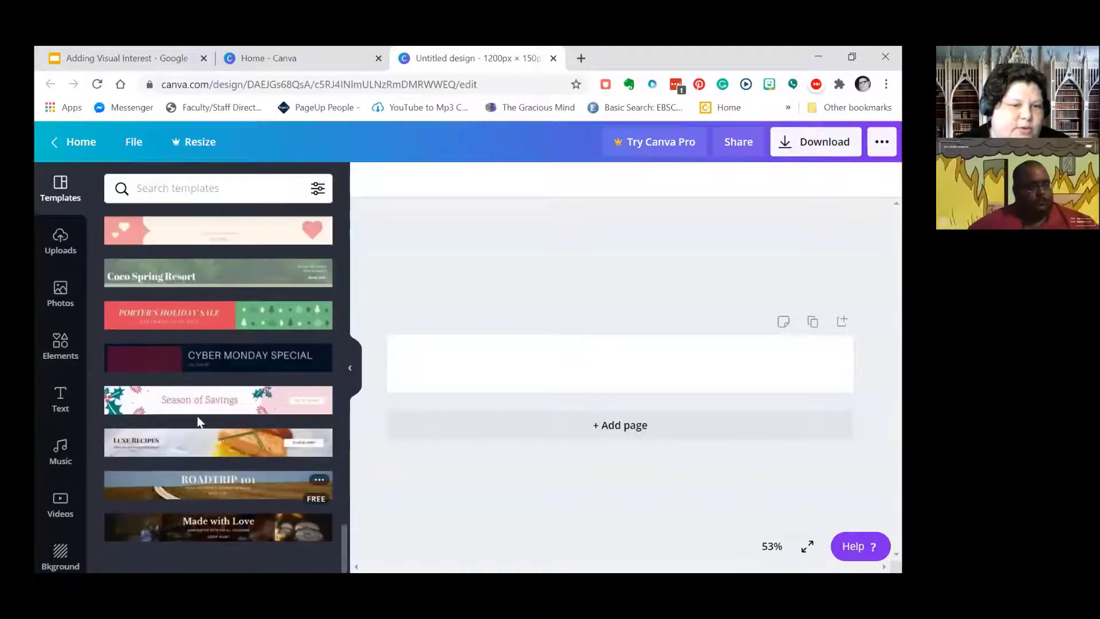
{"action": "scroll", "coordinate": [167, 498], "scroll_direction": "up", "scroll_amount": 5}
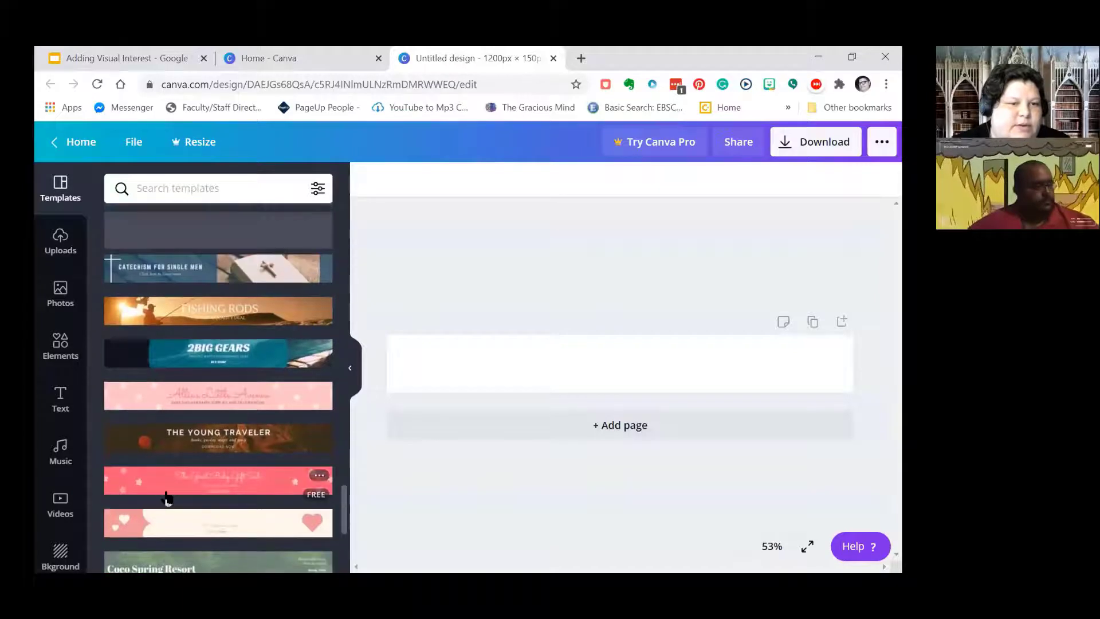
{"action": "scroll", "coordinate": [183, 493], "scroll_direction": "up", "scroll_amount": 5}
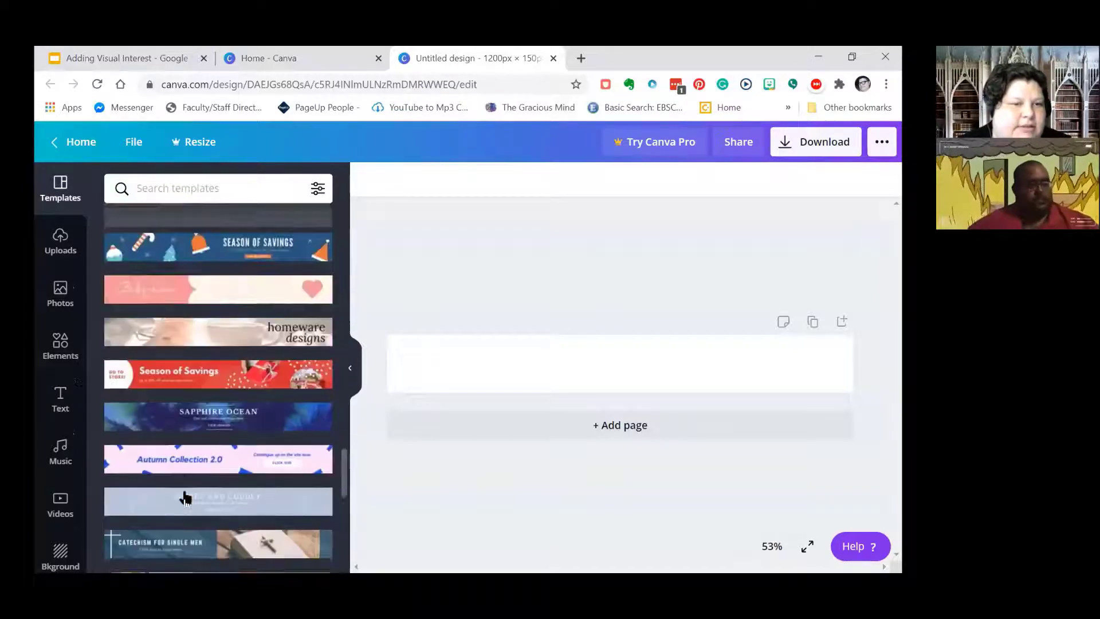
{"action": "scroll", "coordinate": [185, 499], "scroll_direction": "up", "scroll_amount": 1}
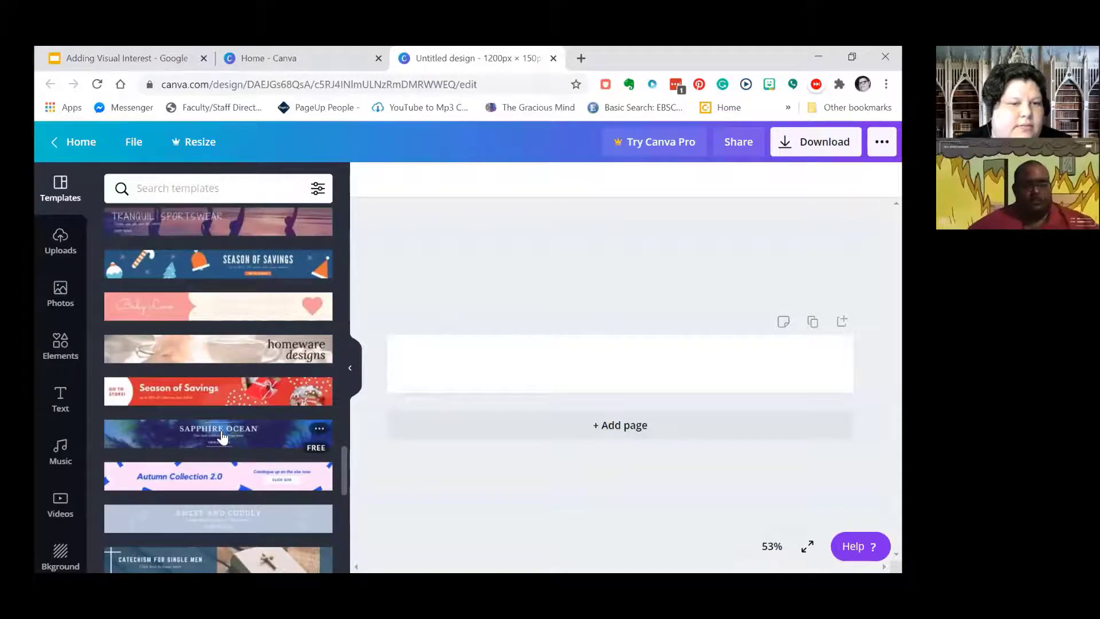
{"action": "scroll", "coordinate": [219, 441], "scroll_direction": "up", "scroll_amount": 2}
{"action": "scroll", "coordinate": [218, 441], "scroll_direction": "down", "scroll_amount": 2}
{"action": "left_click", "coordinate": [258, 362]}
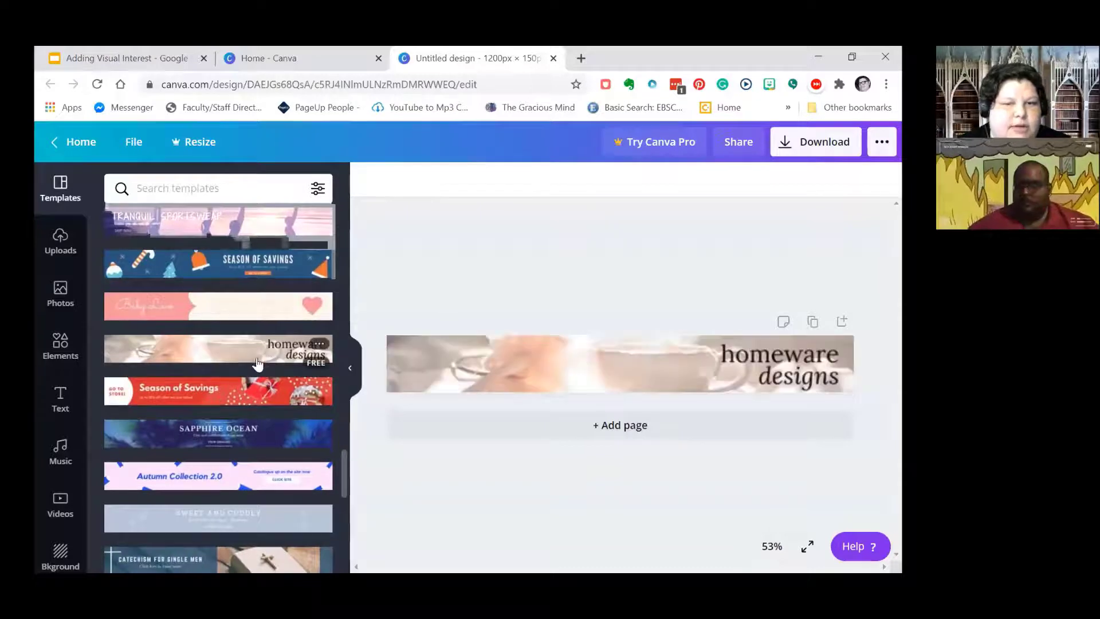
- Delete the "homeware designs" text and the teacup background image from the banner
{"action": "left_click", "coordinate": [768, 363]}
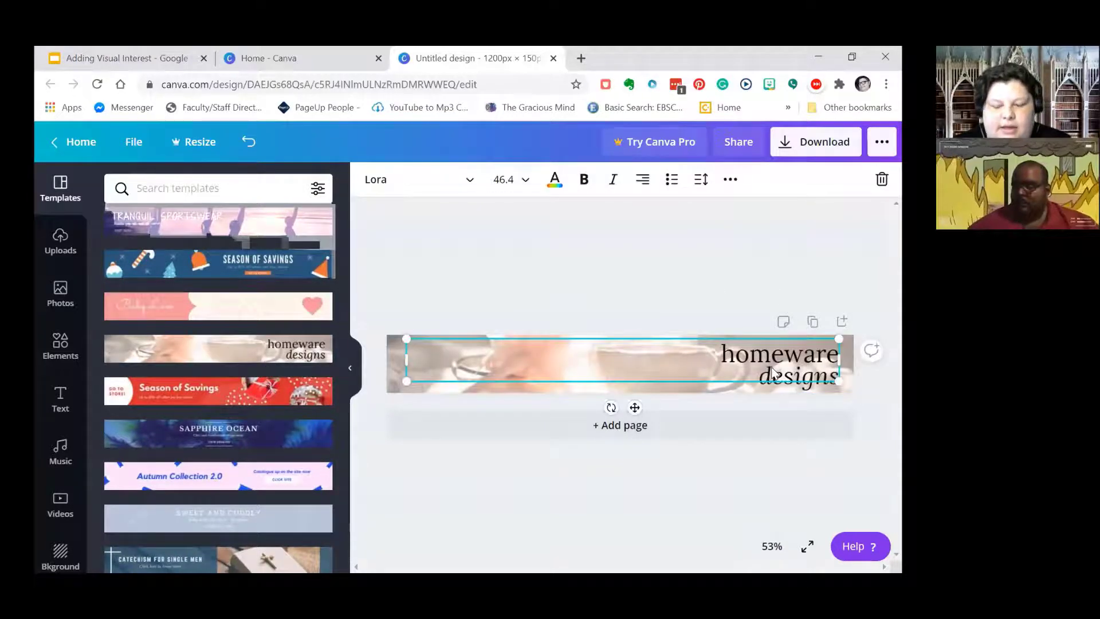
{"action": "key", "text": "Delete"}
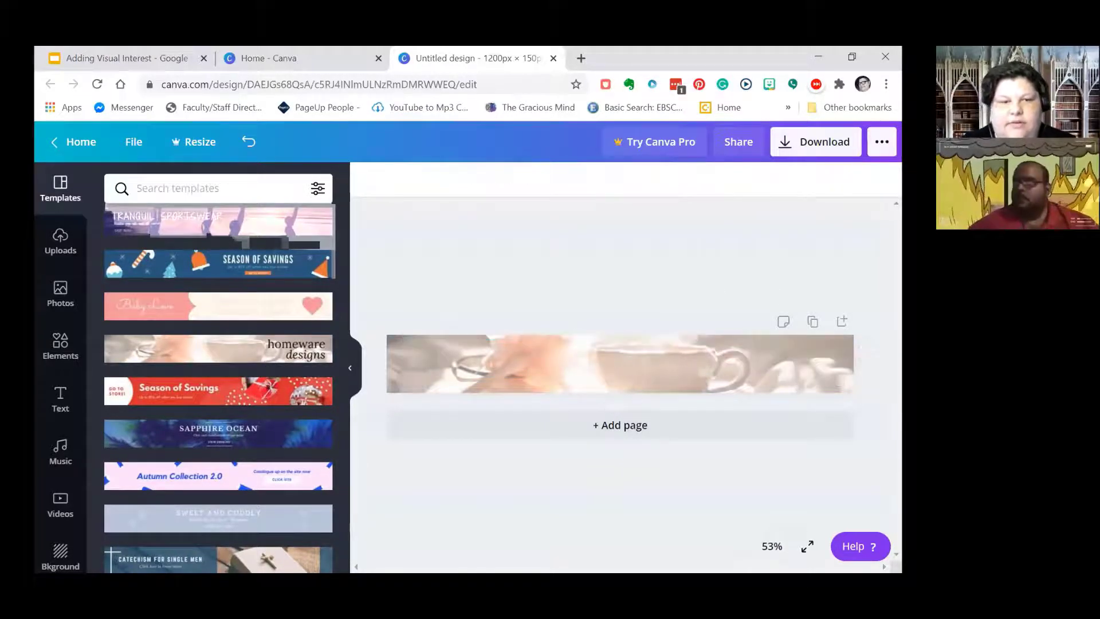
{"action": "left_click", "coordinate": [438, 353]}
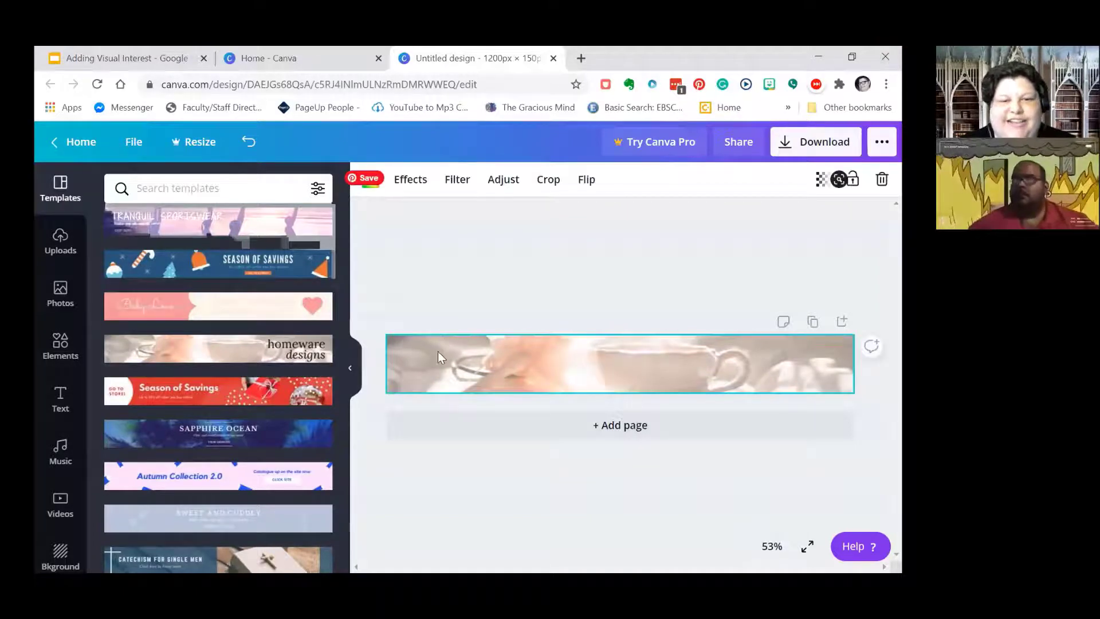
{"action": "key", "text": "Delete"}
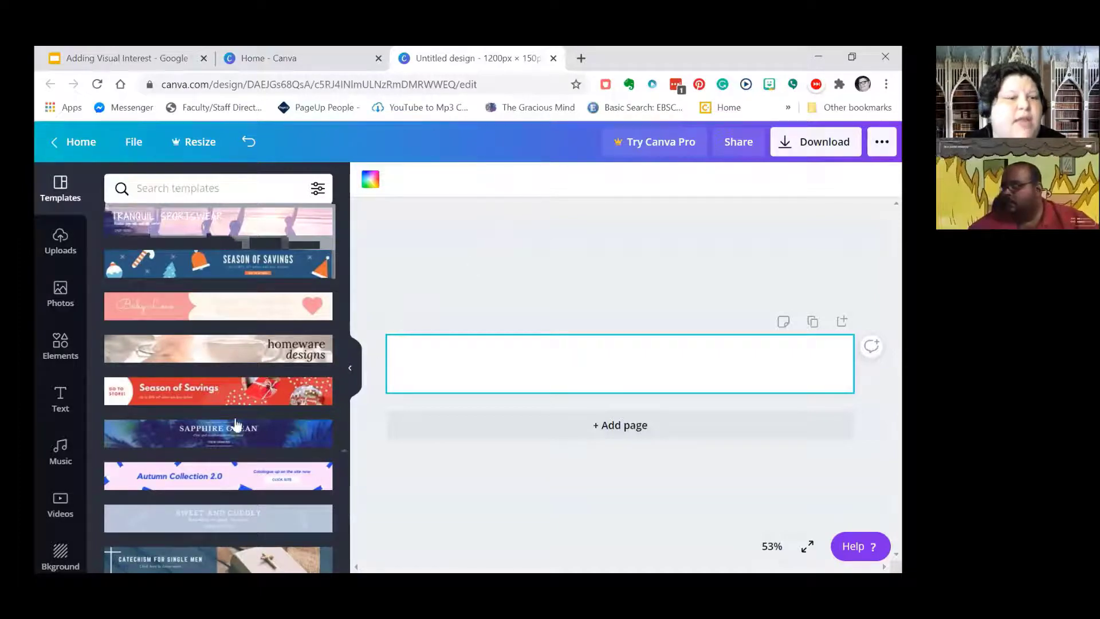
- Search the available backgrounds for "geology"
{"action": "left_click", "coordinate": [58, 551]}
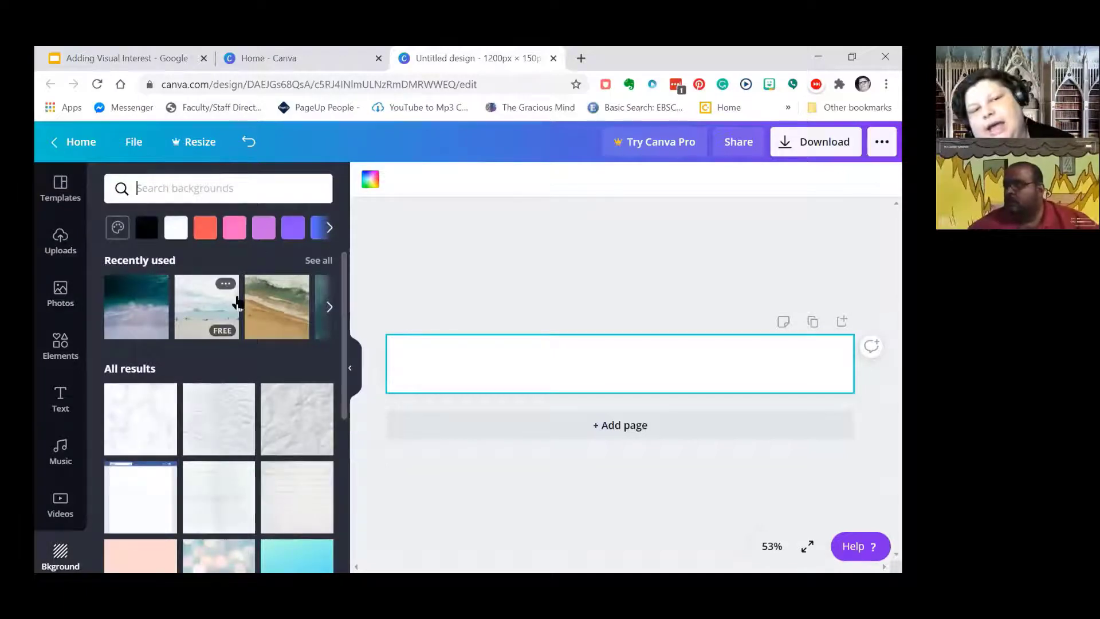
{"action": "type", "text": "geology"}
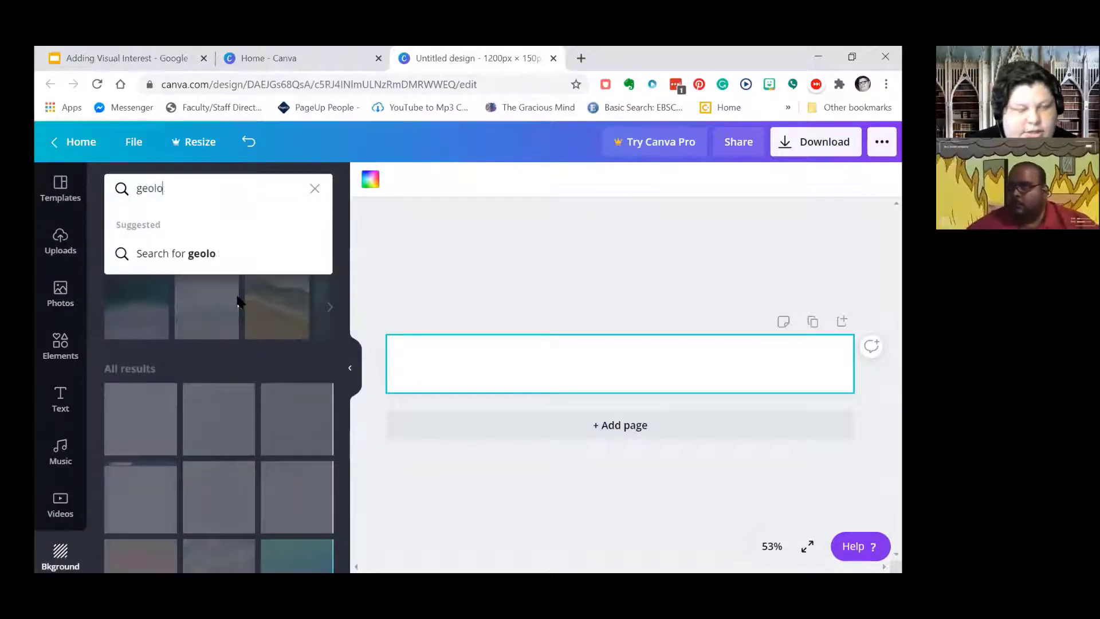
{"action": "left_click", "coordinate": [172, 253]}
- Search the backgrounds for "cave" and apply the blue cave-and-water image to the banner
{"action": "left_click", "coordinate": [192, 184]}
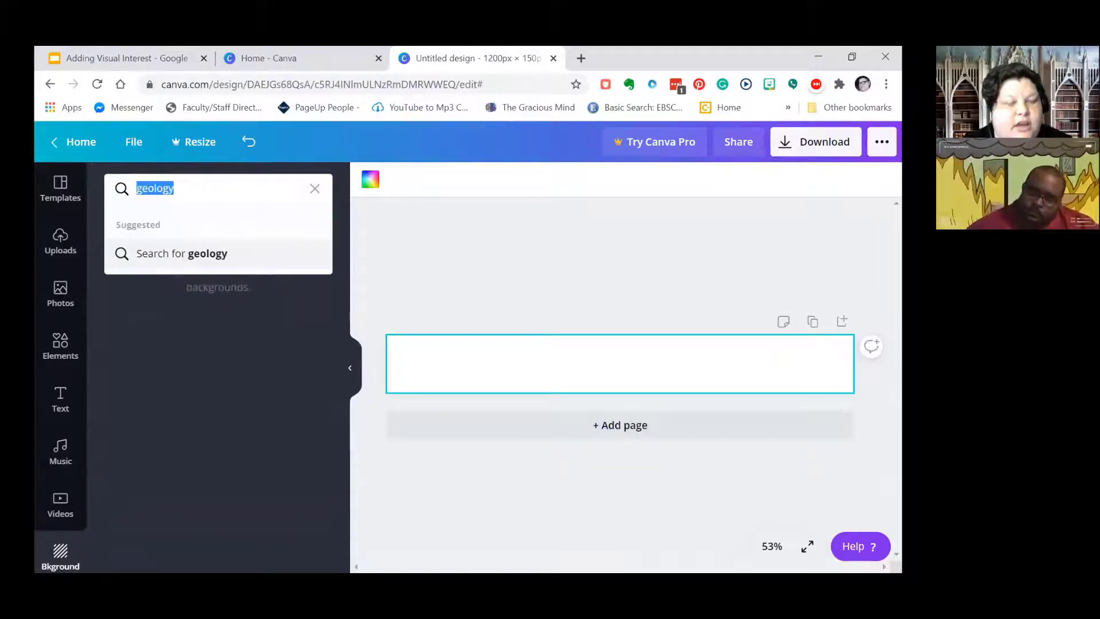
{"action": "type", "text": "cave"}
{"action": "key", "text": "Return"}
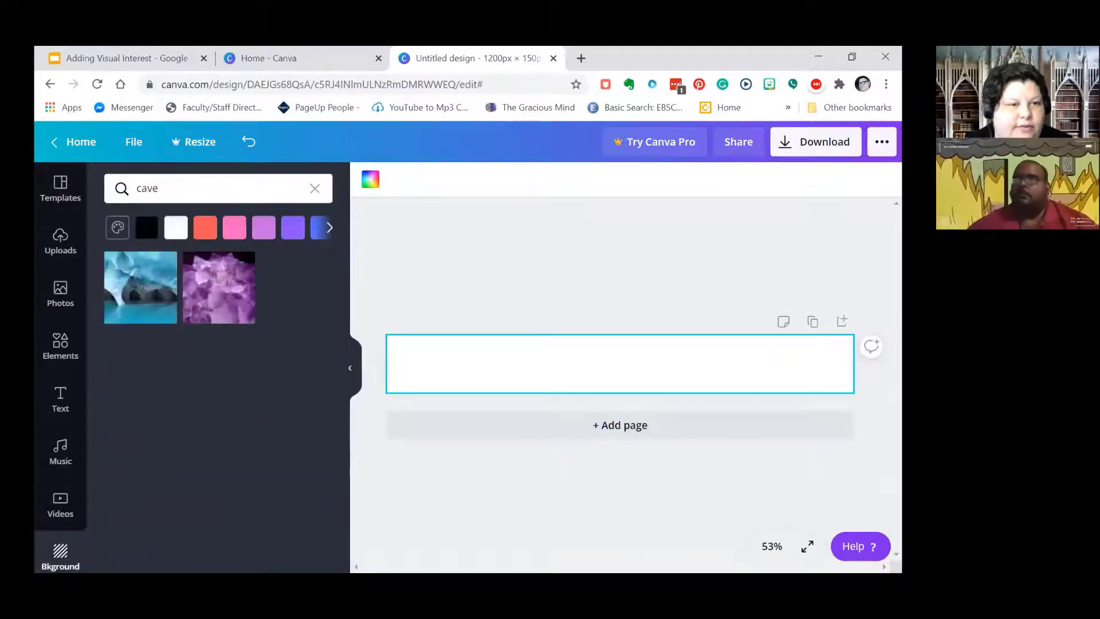
{"action": "left_click", "coordinate": [130, 291]}
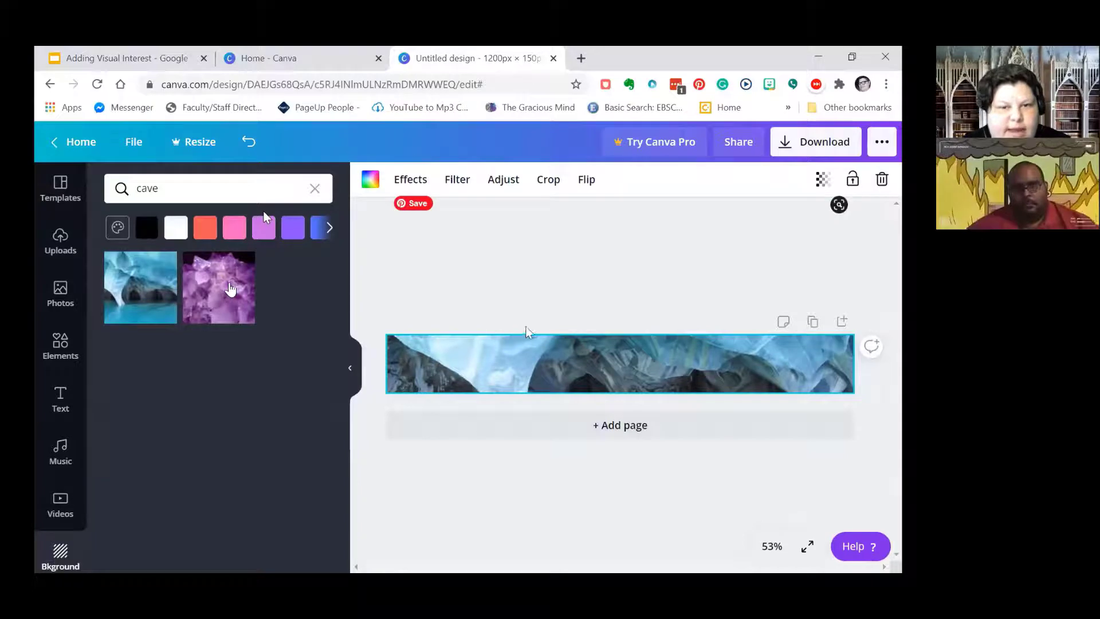
- Reposition the cave image within the banner crop so the waterline and the base of the rocks fill the frame
{"action": "double_click", "coordinate": [582, 366]}
{"action": "left_click_drag", "start_coordinate": [626, 363], "coordinate": [658, 257]}
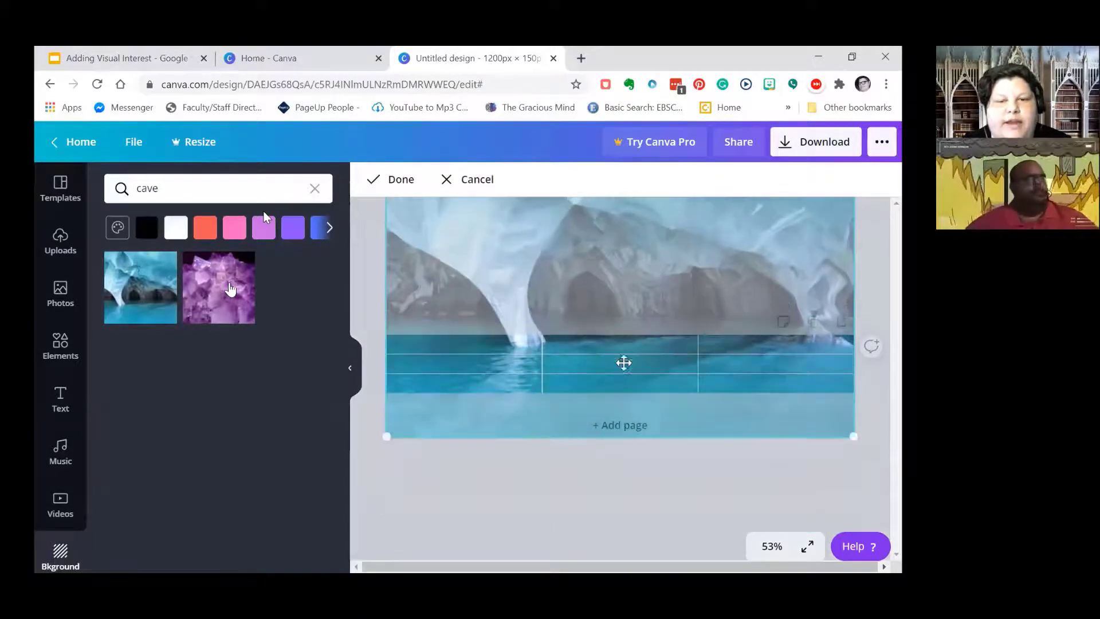
{"action": "left_click_drag", "start_coordinate": [623, 363], "coordinate": [602, 467]}
{"action": "left_click", "coordinate": [670, 455]}
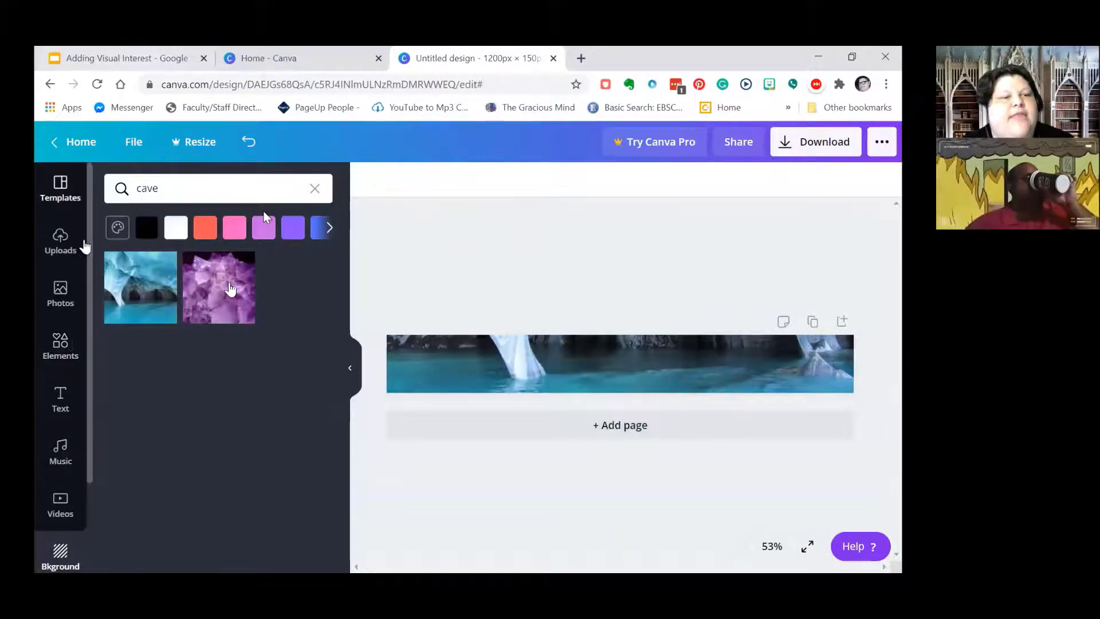
- Add a heading, enlarge it to a font size of about 66.6, and place it on the banner's left half
{"action": "left_click", "coordinate": [60, 401]}
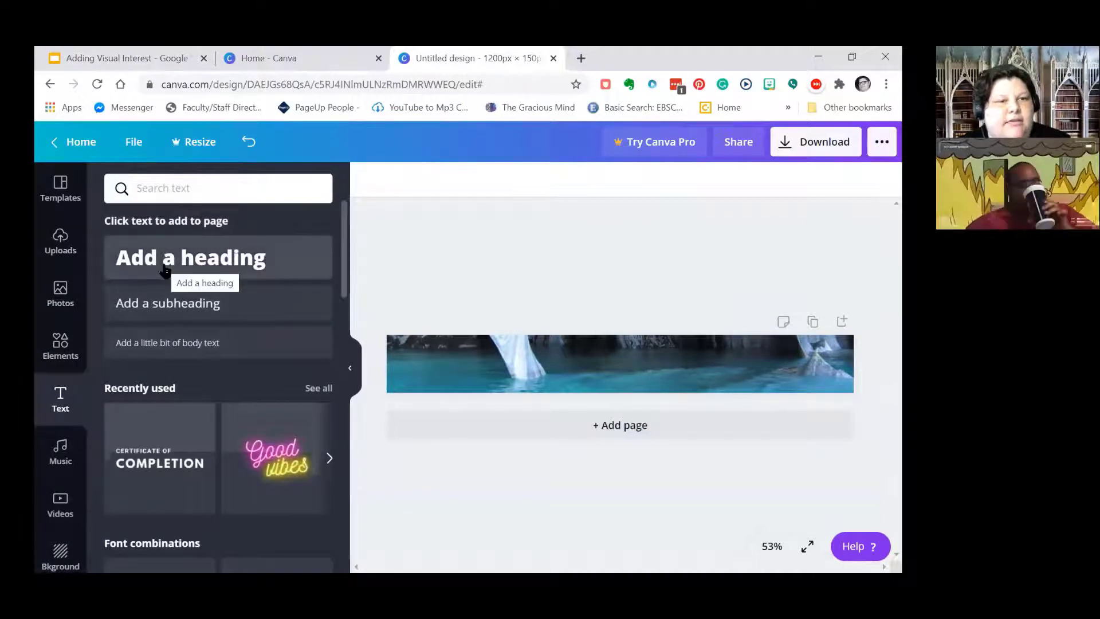
{"action": "left_click", "coordinate": [164, 263]}
{"action": "double_click", "coordinate": [608, 363]}
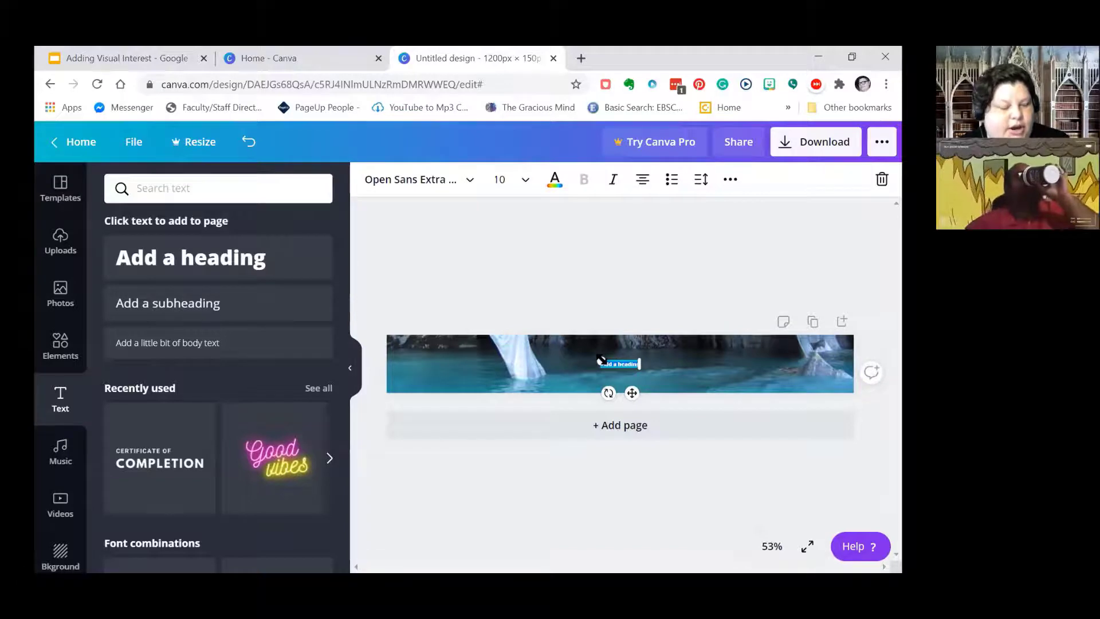
{"action": "left_click_drag", "start_coordinate": [600, 360], "coordinate": [390, 255]}
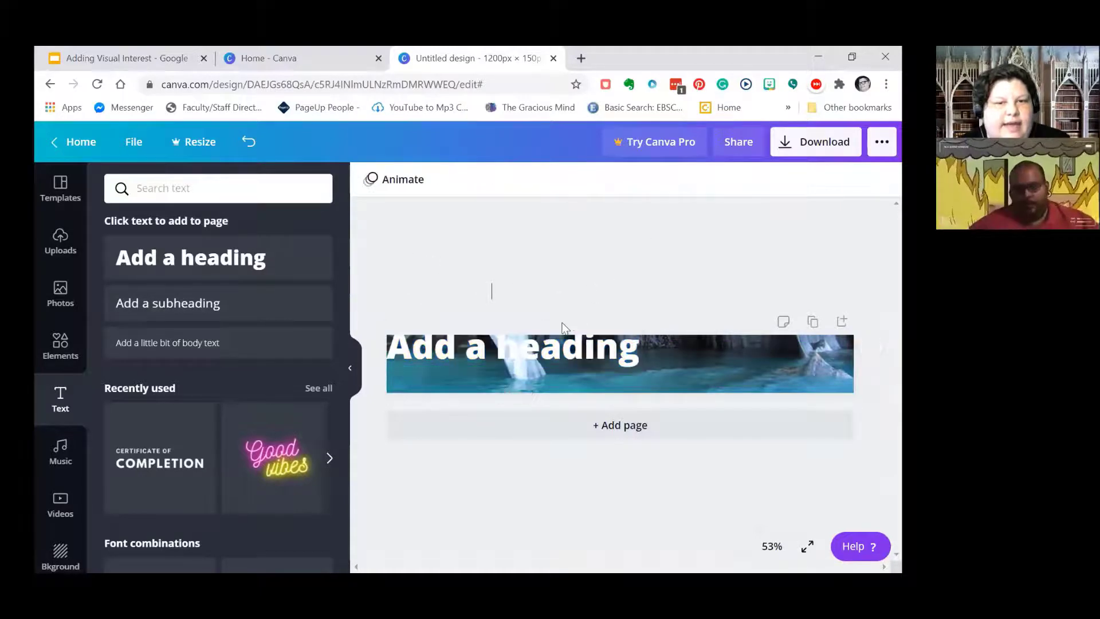
{"action": "left_click_drag", "start_coordinate": [510, 367], "coordinate": [516, 382]}
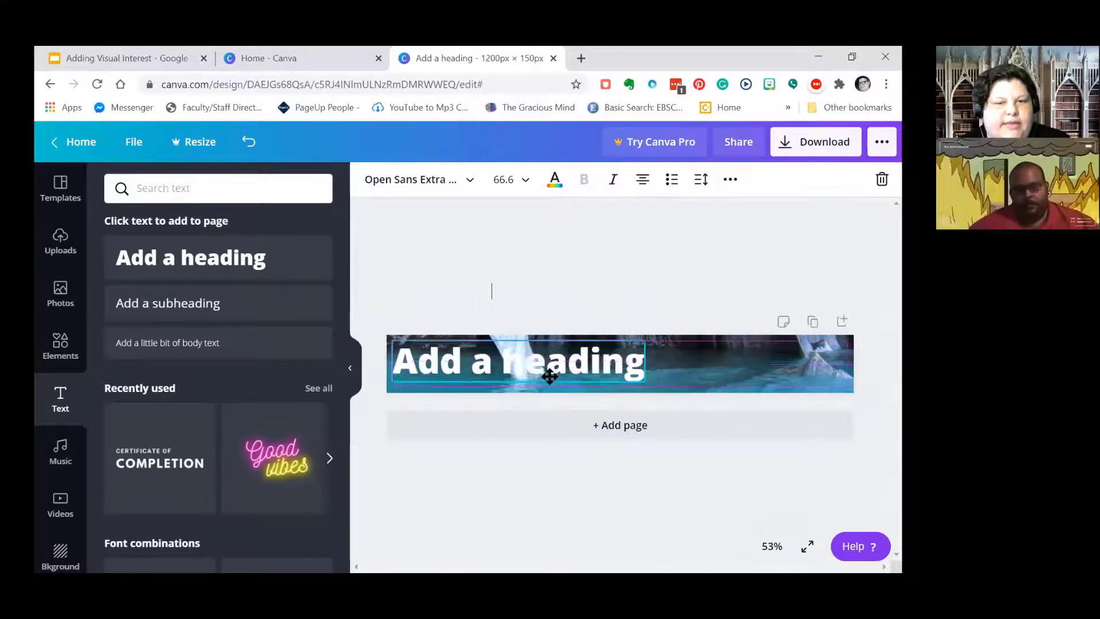
- Replace the placeholder heading text with "Geology 101"
{"action": "triple_click", "coordinate": [518, 358]}
{"action": "type", "text": "Geo"}
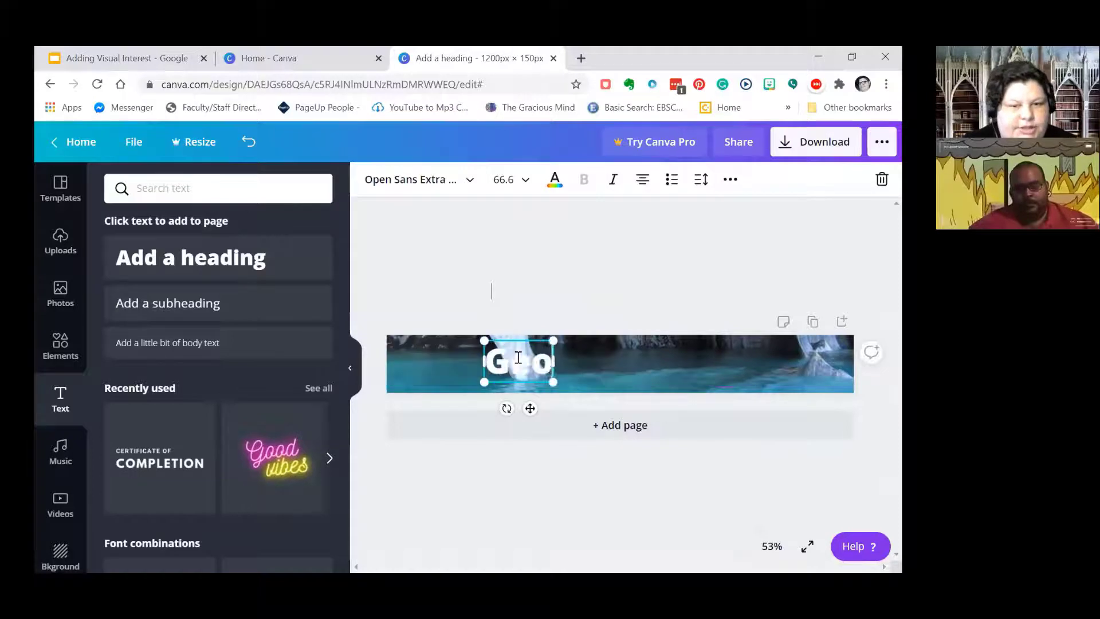
{"action": "type", "text": "logy 101"}
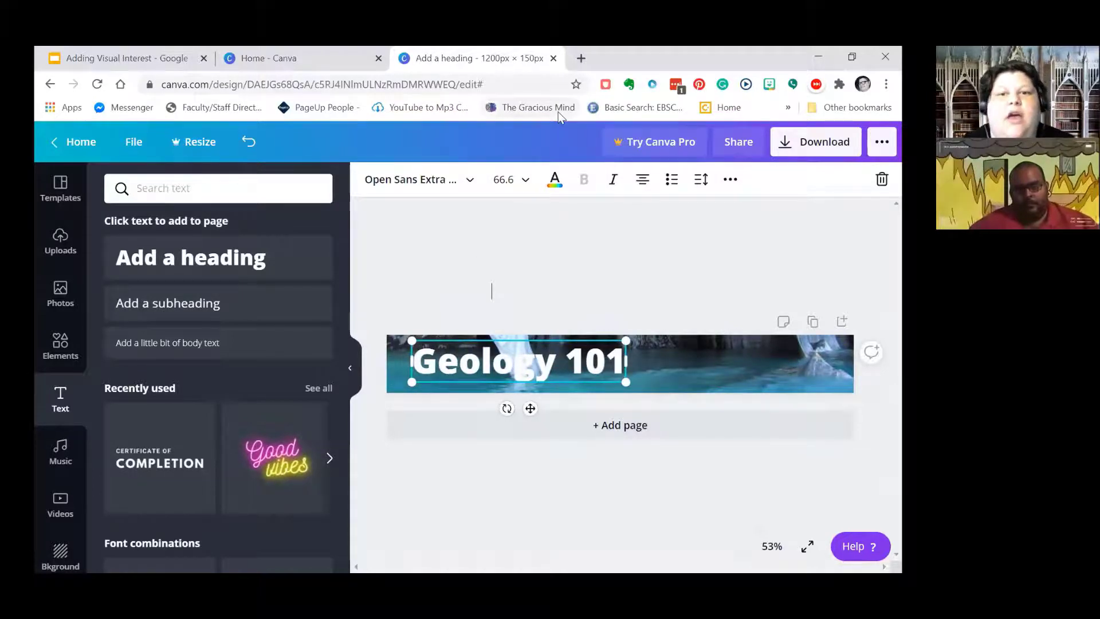
{"action": "left_click", "coordinate": [635, 240]}
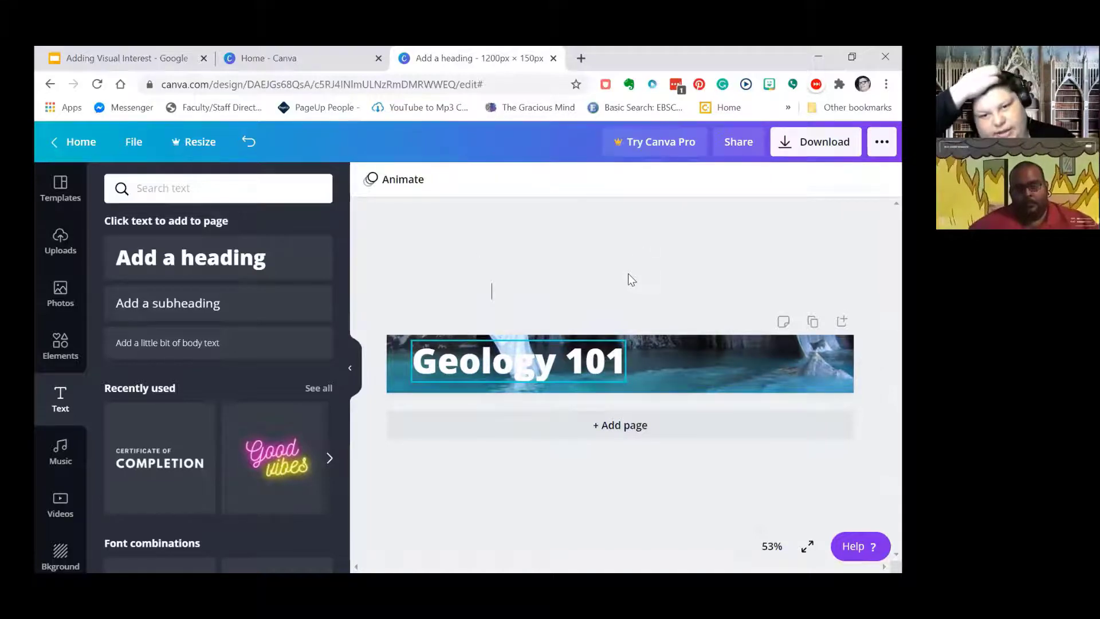
{"action": "left_click", "coordinate": [761, 386]}
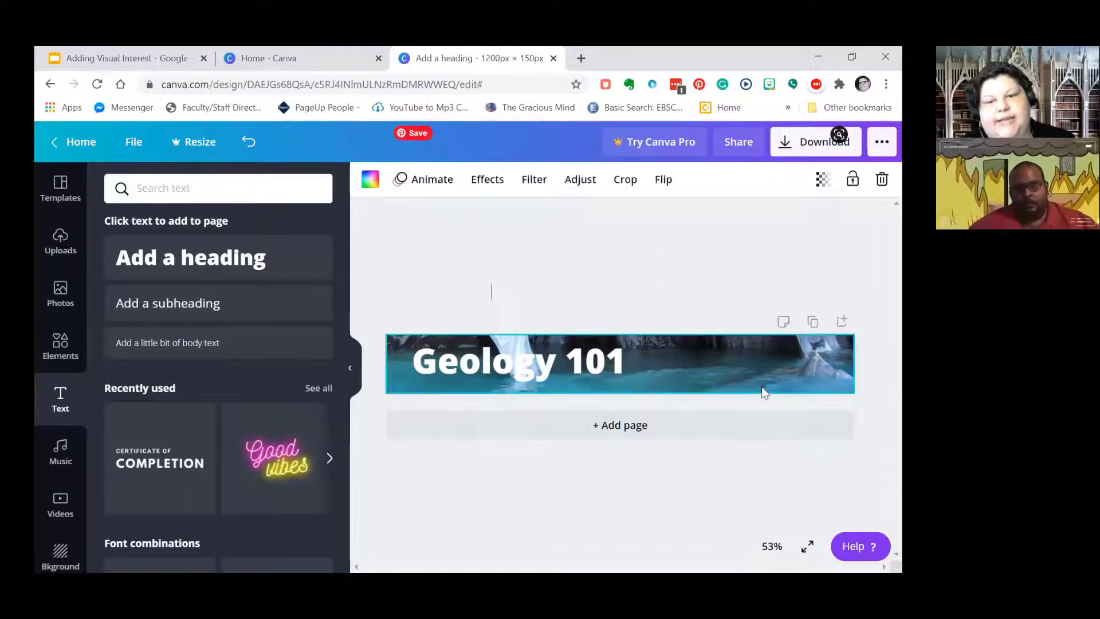
- Set the "Geology 101" heading's text color to black and move it slightly closer to the banner's left edge
{"action": "left_click", "coordinate": [736, 424]}
{"action": "left_click", "coordinate": [812, 371]}
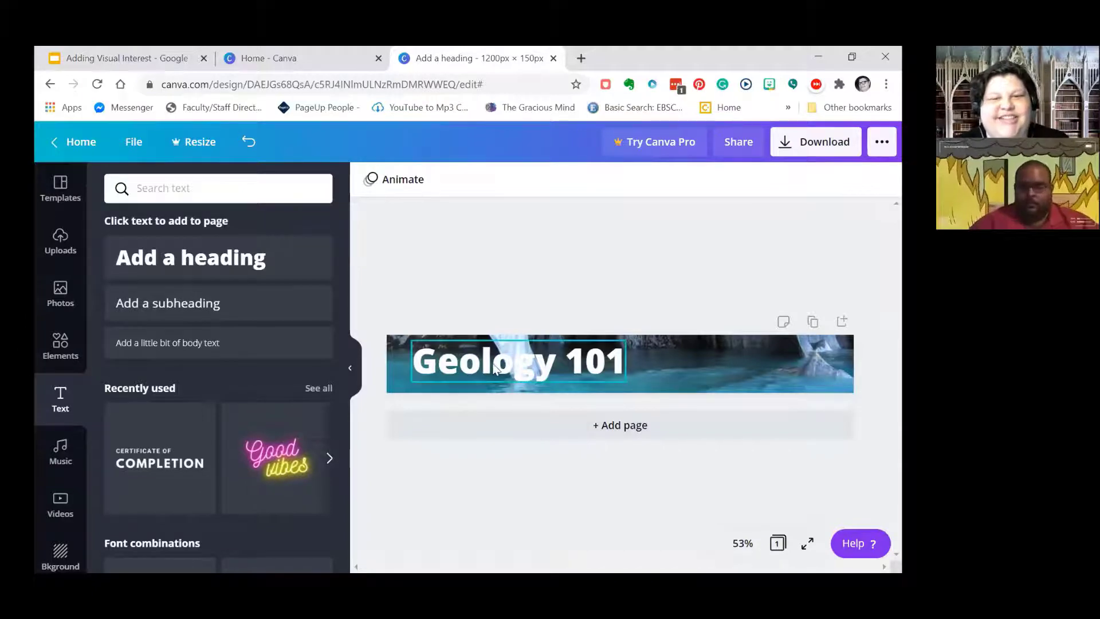
{"action": "left_click", "coordinate": [445, 367]}
{"action": "double_click", "coordinate": [444, 364]}
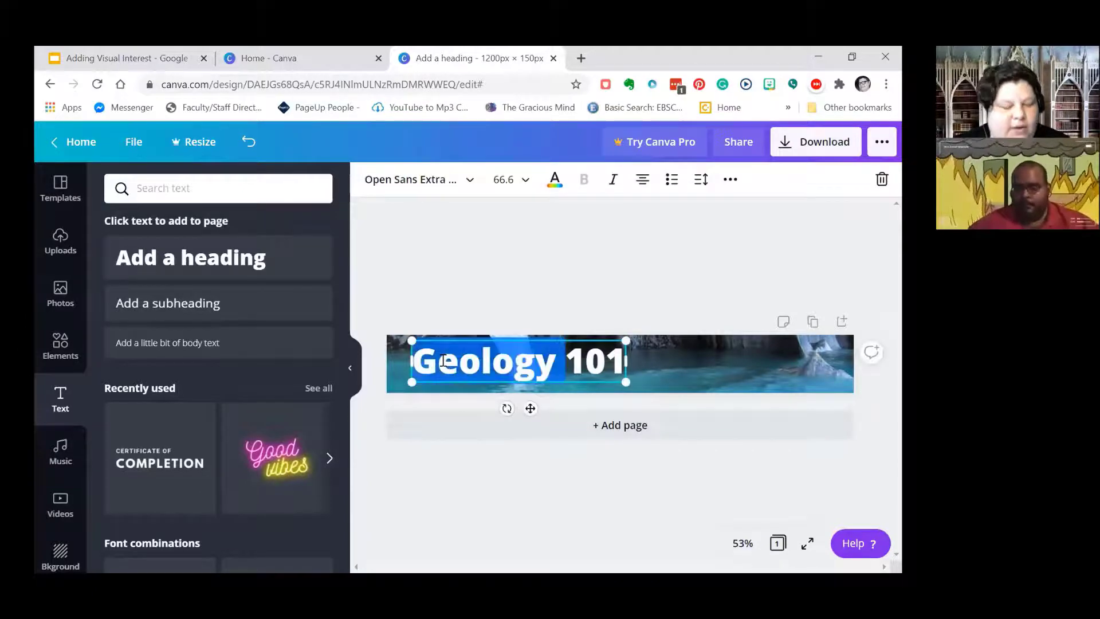
{"action": "triple_click", "coordinate": [436, 350]}
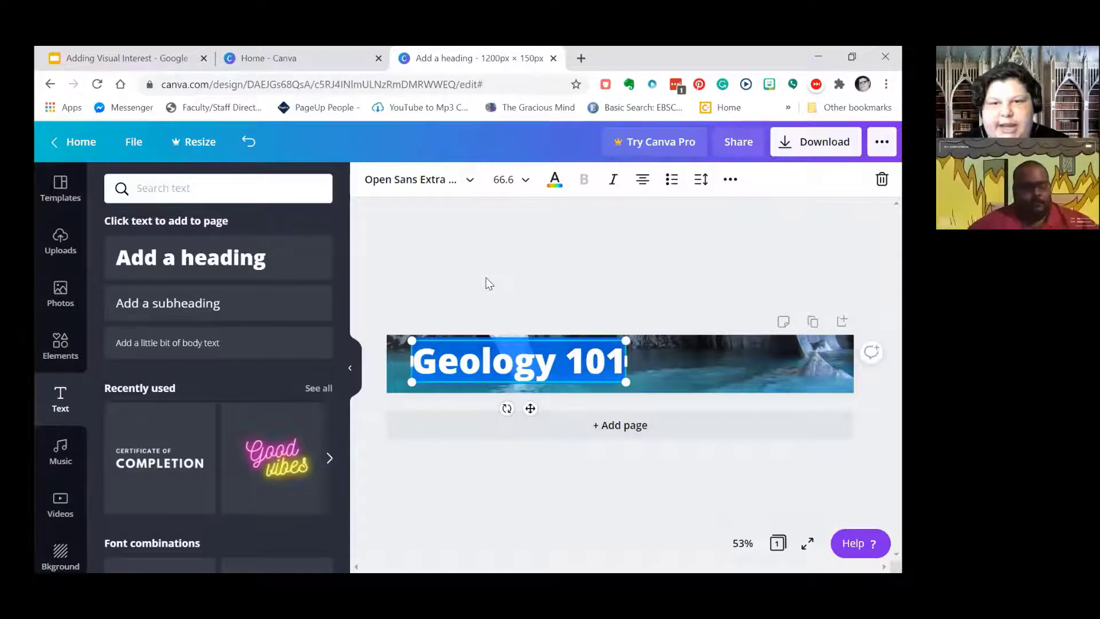
{"action": "left_click", "coordinate": [554, 180]}
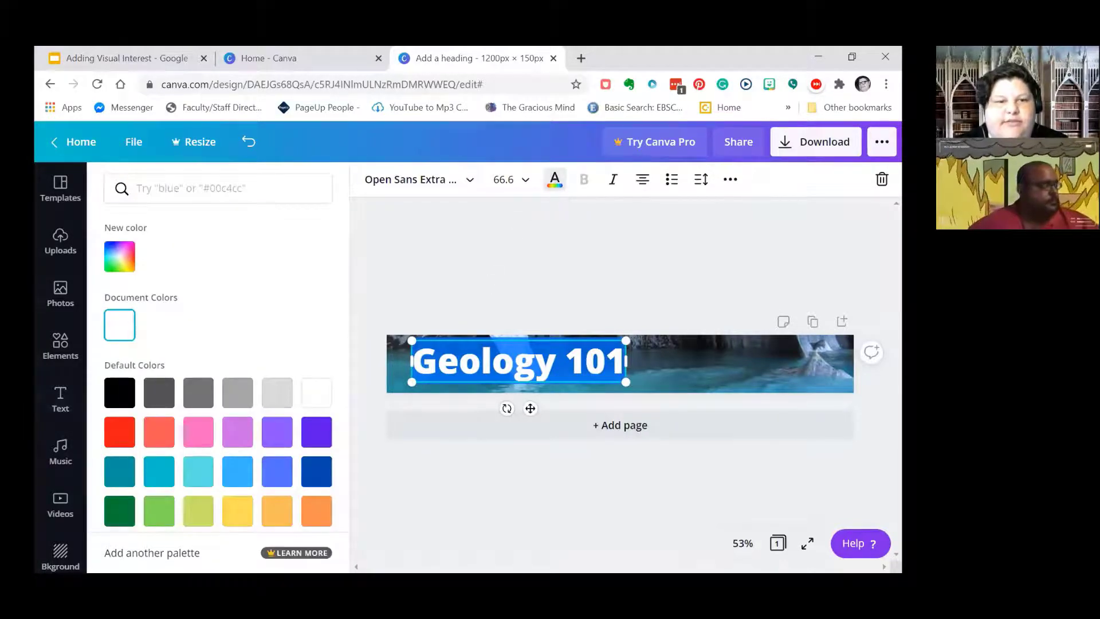
{"action": "left_click", "coordinate": [120, 396]}
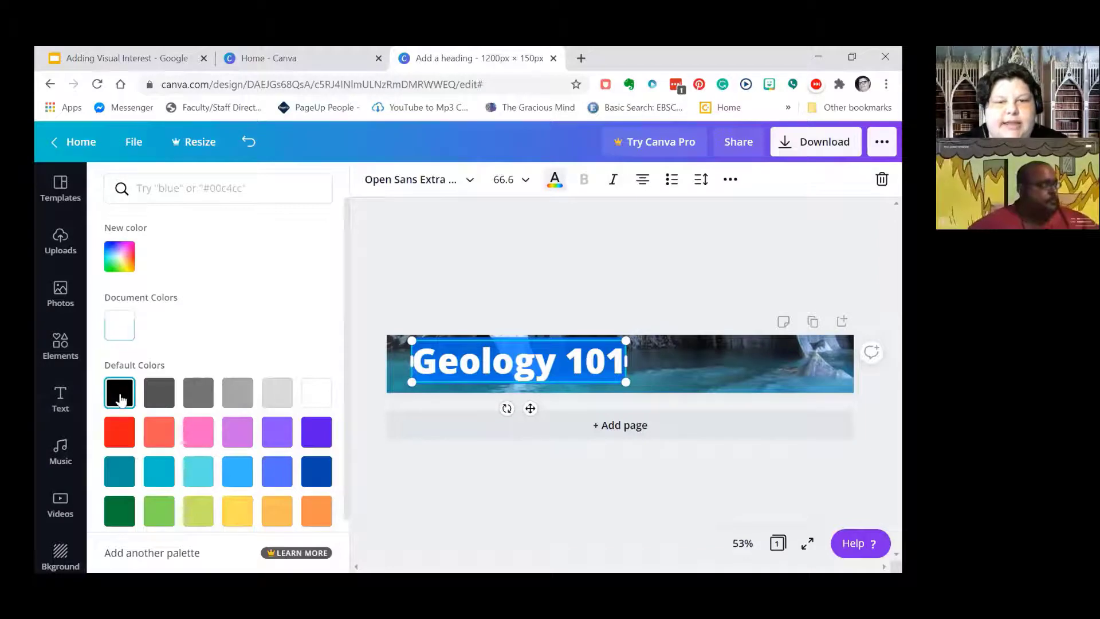
{"action": "left_click", "coordinate": [414, 465]}
{"action": "left_click", "coordinate": [527, 376]}
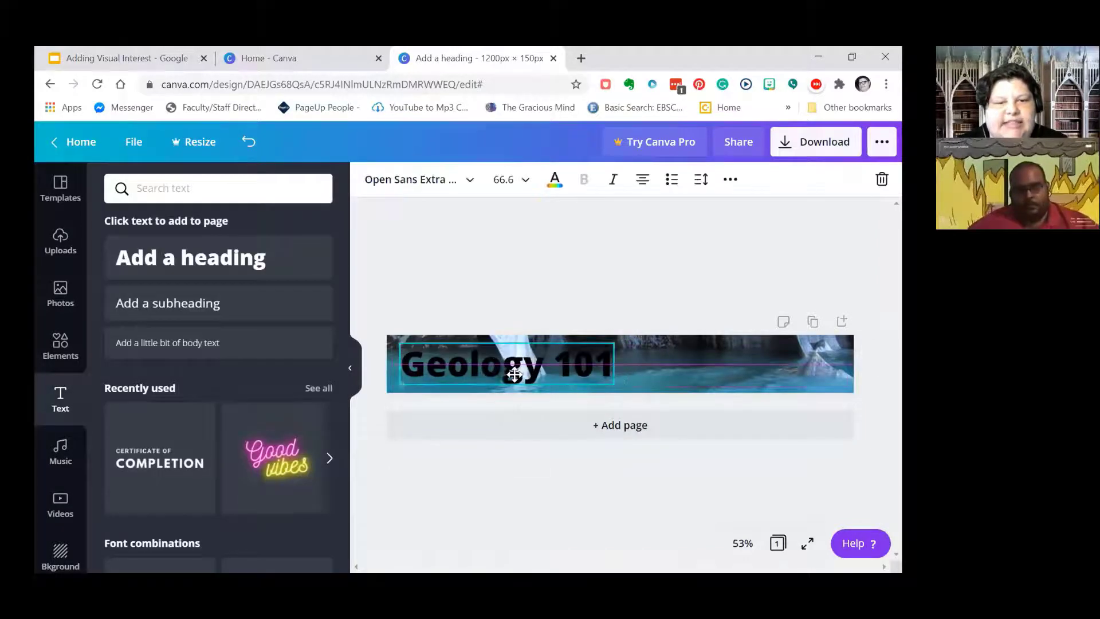
{"action": "left_click_drag", "start_coordinate": [515, 375], "coordinate": [503, 380]}
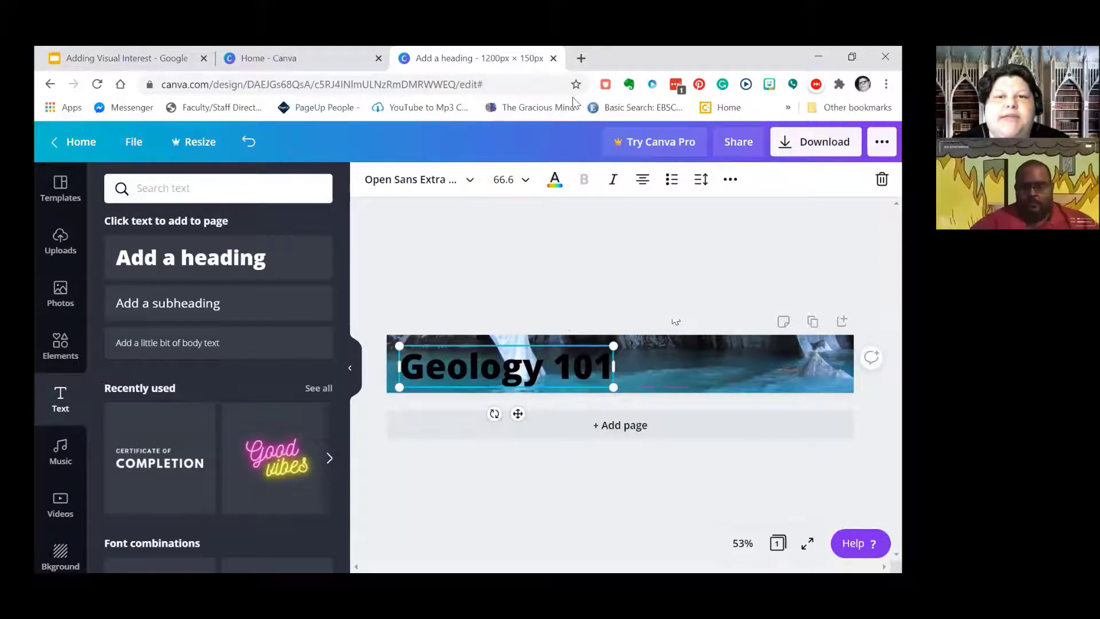
- Reposition the cave image within the banner crop so the blue rock above the waterline fills the frame
{"action": "left_click", "coordinate": [555, 180]}
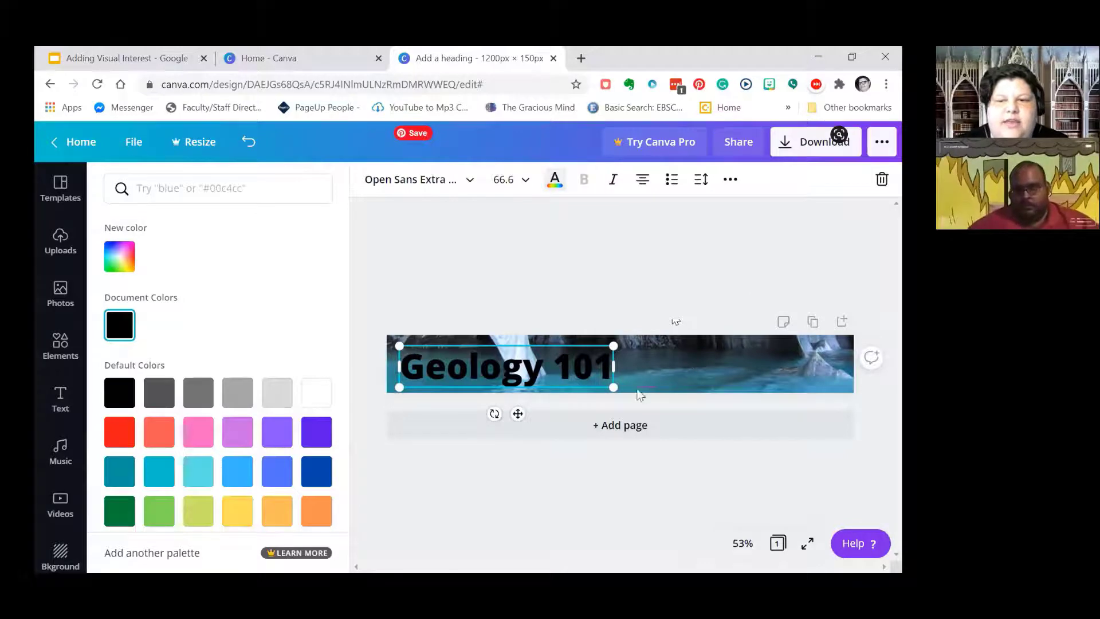
{"action": "left_click", "coordinate": [682, 369]}
{"action": "left_click", "coordinate": [676, 375]}
{"action": "double_click", "coordinate": [676, 375]}
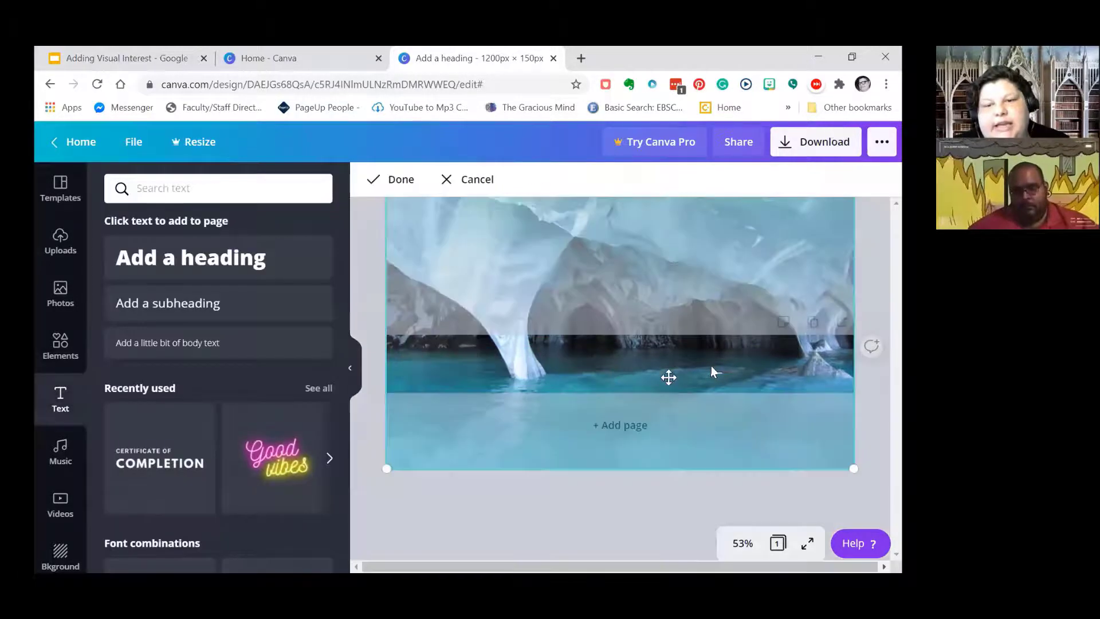
{"action": "left_click_drag", "start_coordinate": [641, 370], "coordinate": [663, 392]}
{"action": "mouse_move", "coordinate": [666, 452]}
{"action": "left_mouse_down"}
{"action": "mouse_move", "coordinate": [668, 469]}
{"action": "mouse_move", "coordinate": [662, 457]}
{"action": "left_mouse_up"}
{"action": "left_click", "coordinate": [380, 335]}
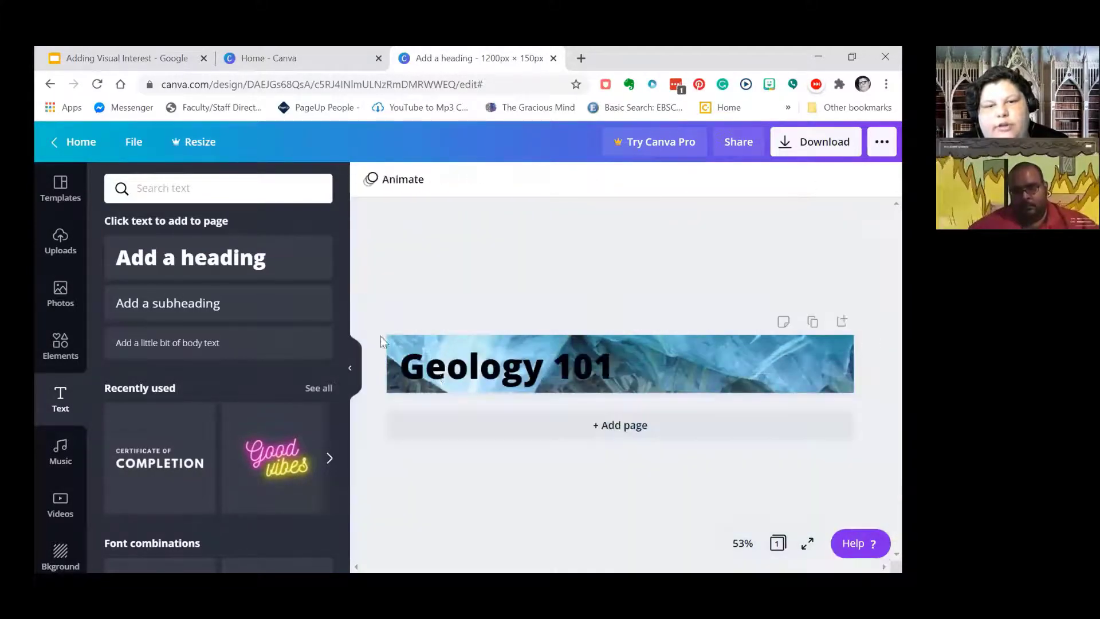
- Change the "Geology 101" heading's text color to dark blue
{"action": "left_click", "coordinate": [515, 372]}
{"action": "double_click", "coordinate": [415, 362]}
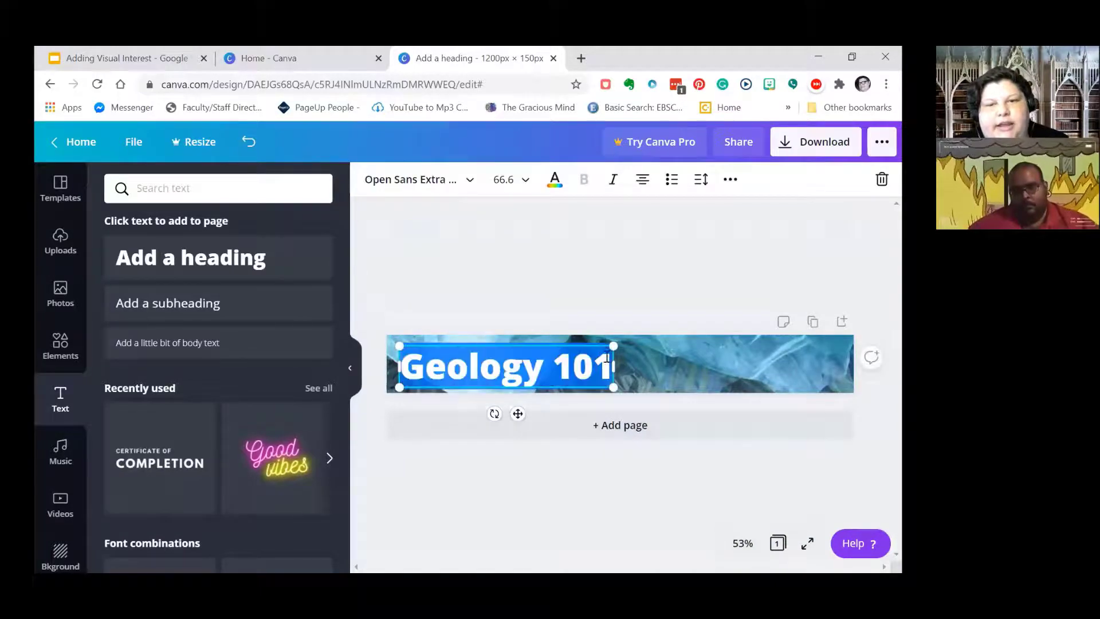
{"action": "left_click", "coordinate": [554, 181]}
{"action": "left_click", "coordinate": [315, 470]}
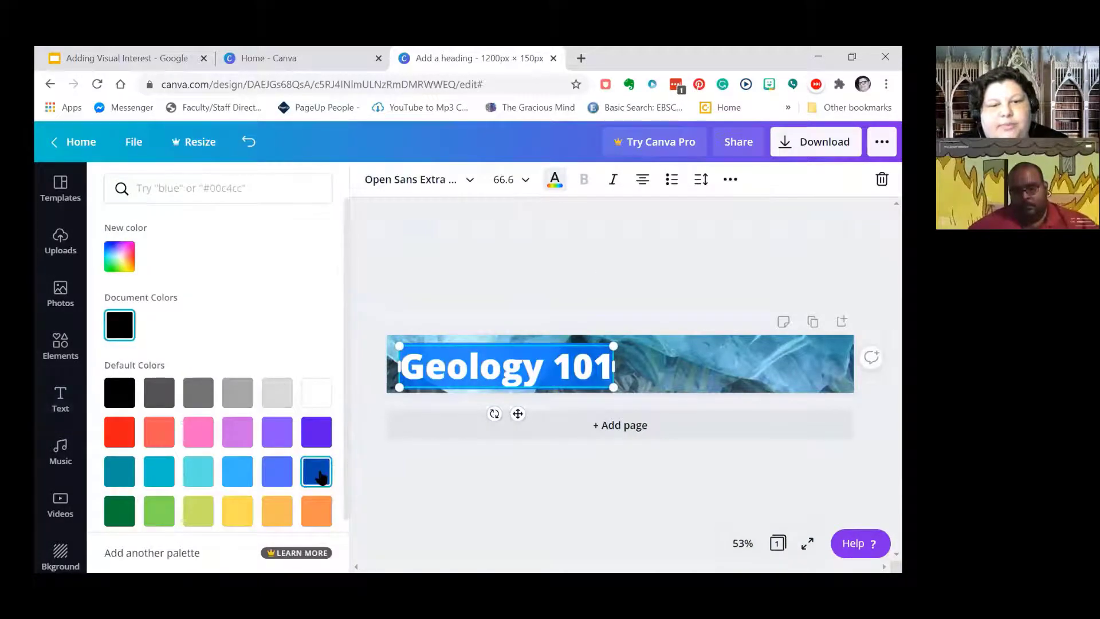
- Add a blank second page and set the heading on page 1 back to black
{"action": "left_click", "coordinate": [445, 437]}
{"action": "left_click", "coordinate": [512, 314]}
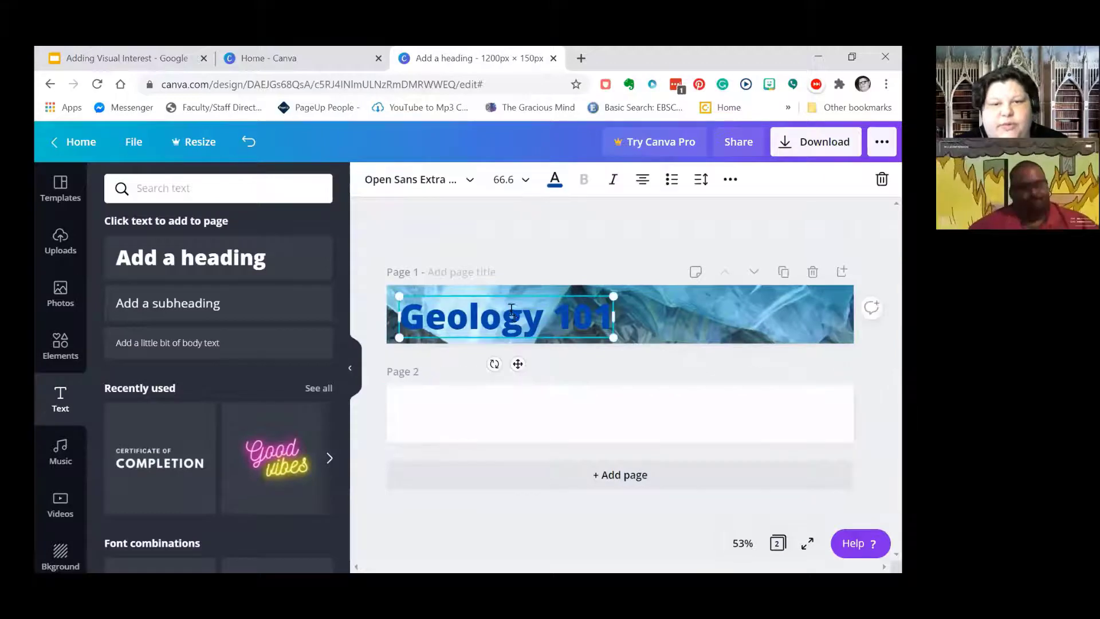
{"action": "left_click", "coordinate": [565, 189]}
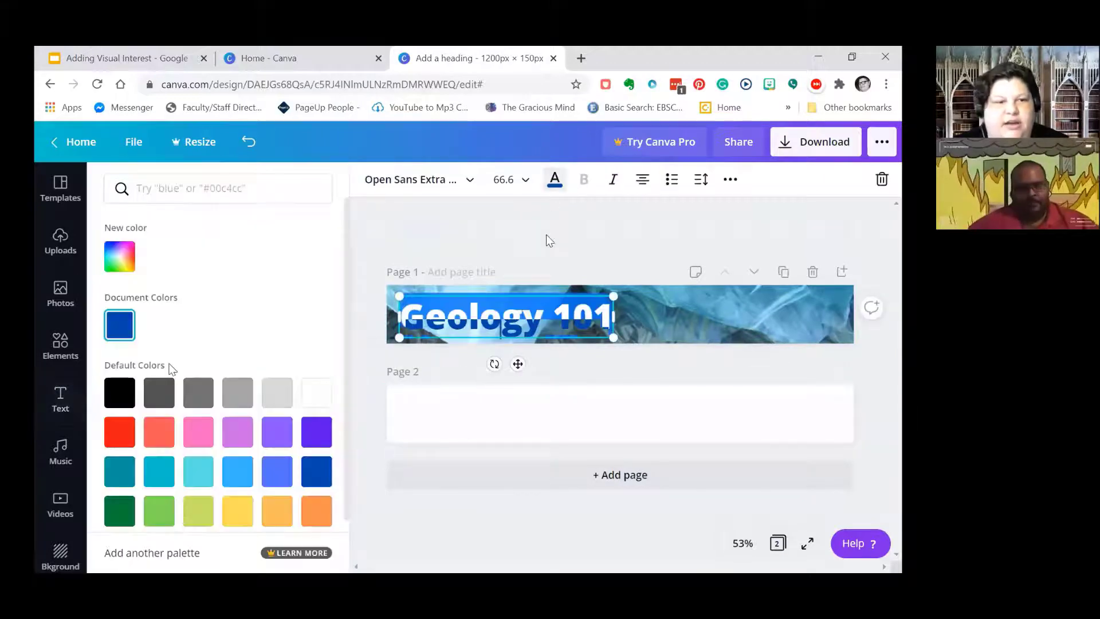
{"action": "left_click", "coordinate": [120, 392]}
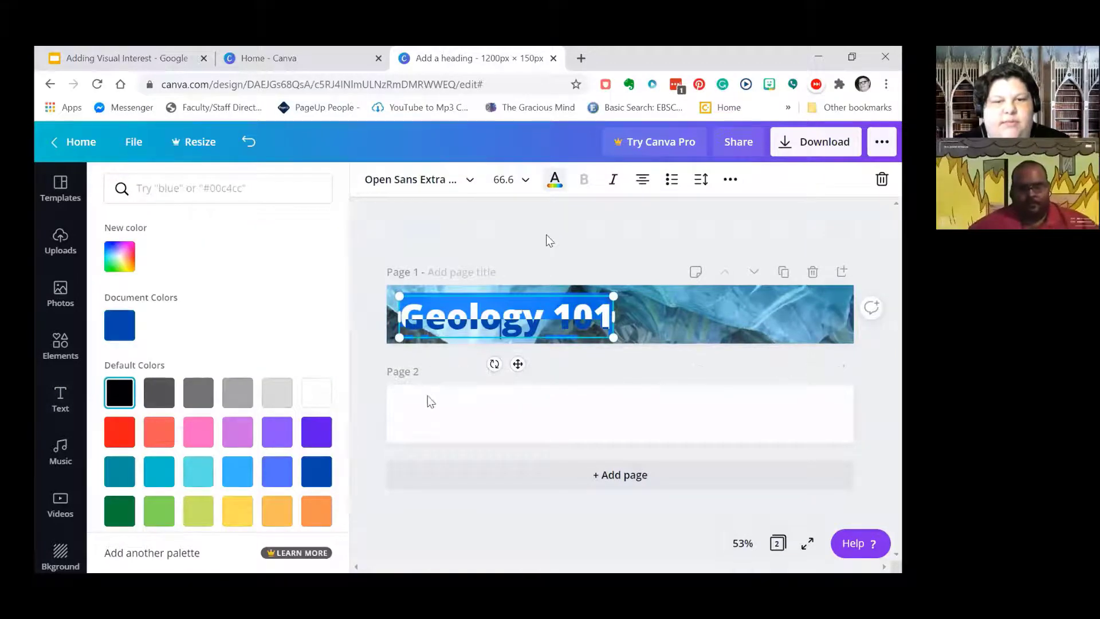
{"action": "left_click", "coordinate": [435, 427]}
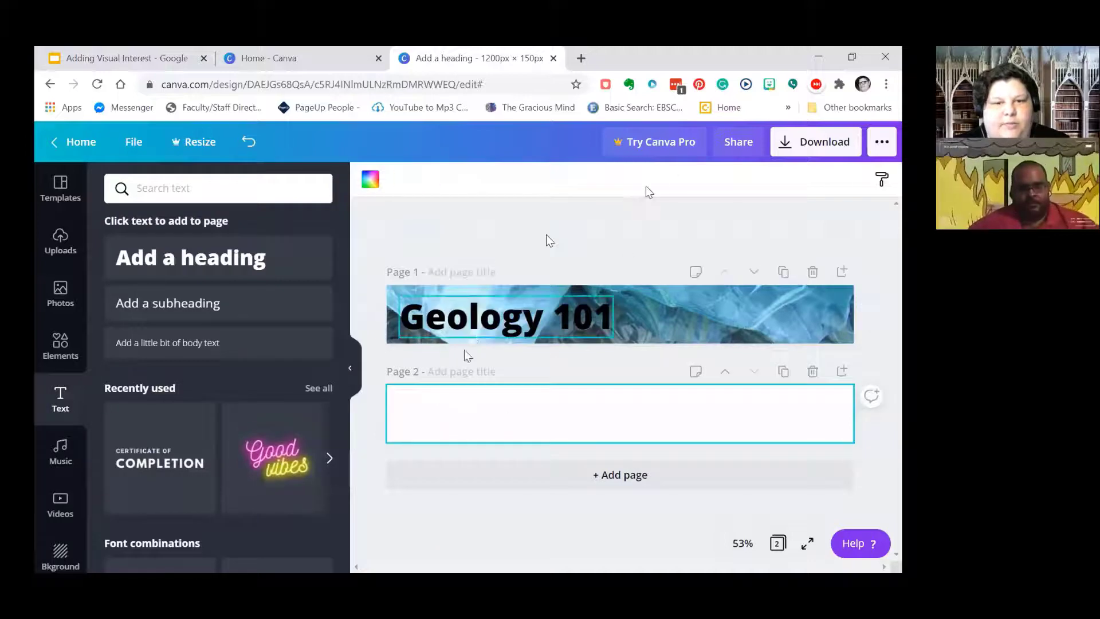
- Reposition the cave image within the page 1 banner crop so the light blue cave ceiling fills the frame
{"action": "left_click", "coordinate": [675, 317]}
{"action": "double_click", "coordinate": [677, 306]}
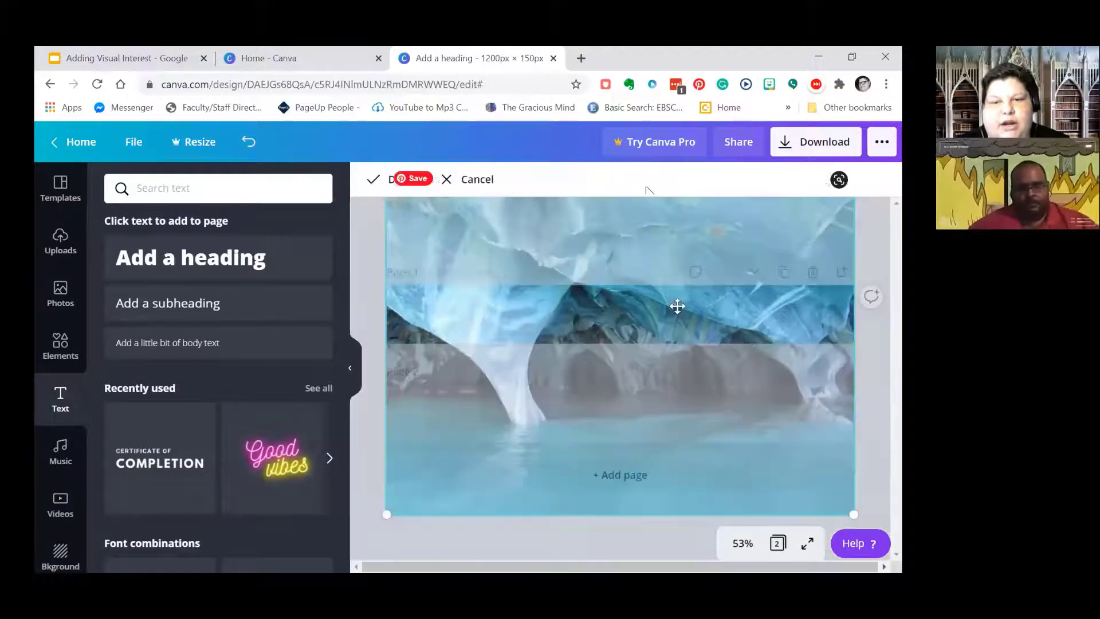
{"action": "left_click_drag", "start_coordinate": [653, 344], "coordinate": [636, 407]}
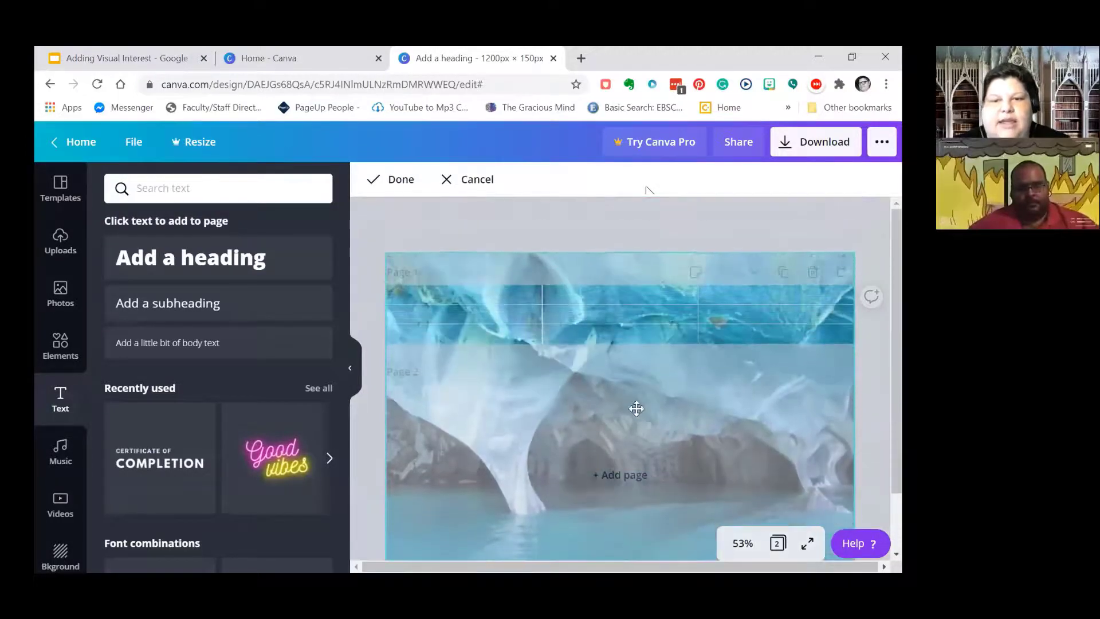
{"action": "left_click", "coordinate": [808, 225]}
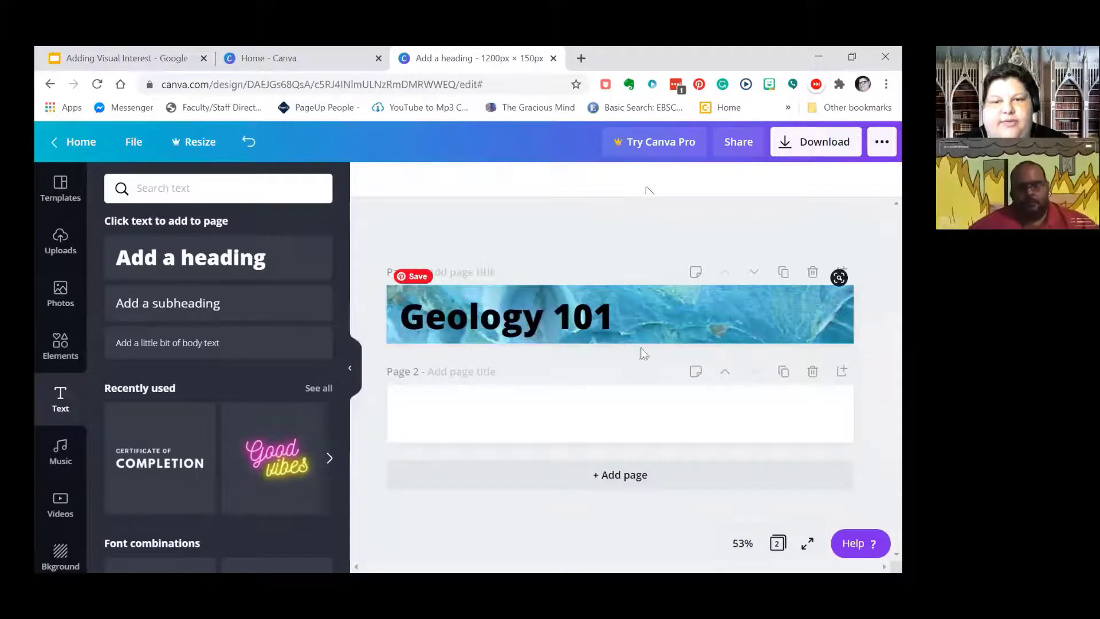
{"action": "double_click", "coordinate": [698, 308]}
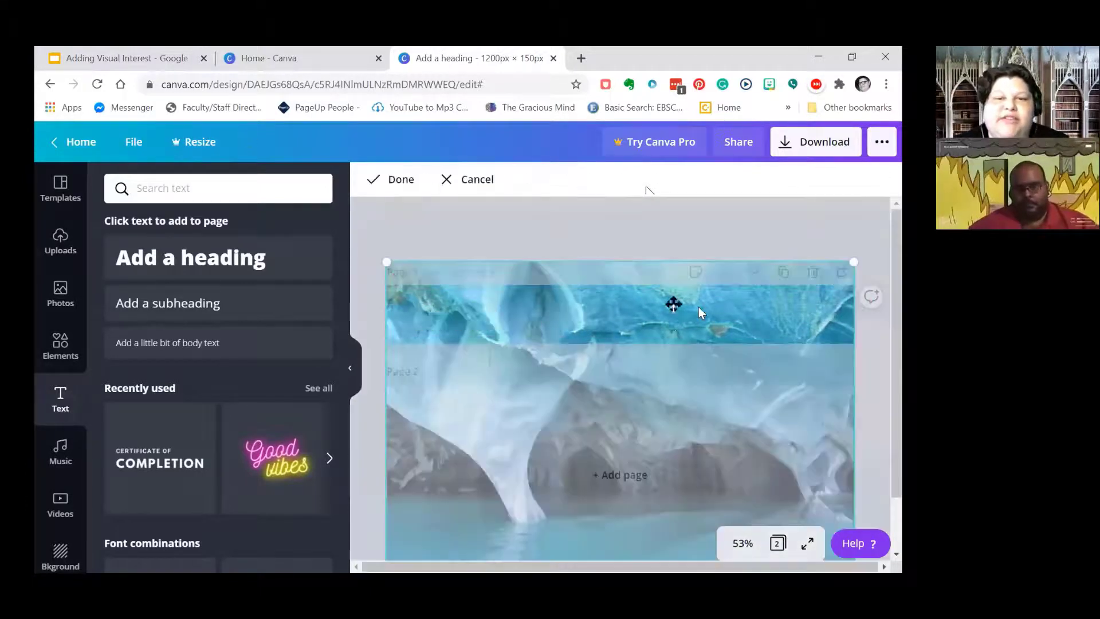
{"action": "left_click_drag", "start_coordinate": [672, 304], "coordinate": [672, 344]}
{"action": "left_click", "coordinate": [641, 269]}
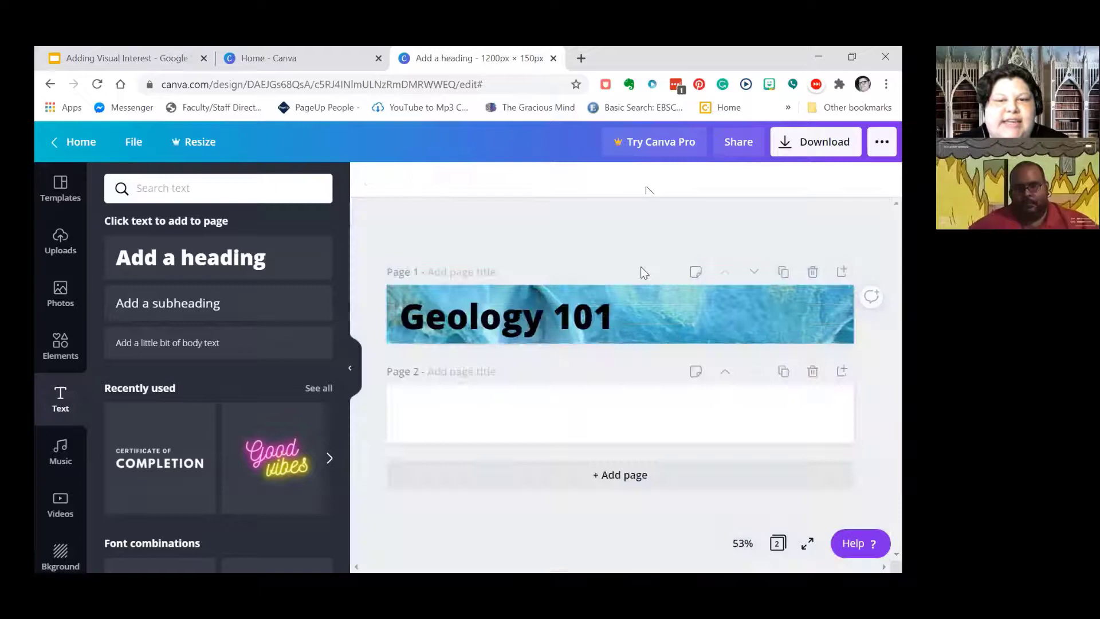
- Recolor the whole "Geology 101" heading white against the light blue background
{"action": "left_click", "coordinate": [442, 332]}
{"action": "left_click_drag", "start_coordinate": [401, 315], "coordinate": [624, 324]}
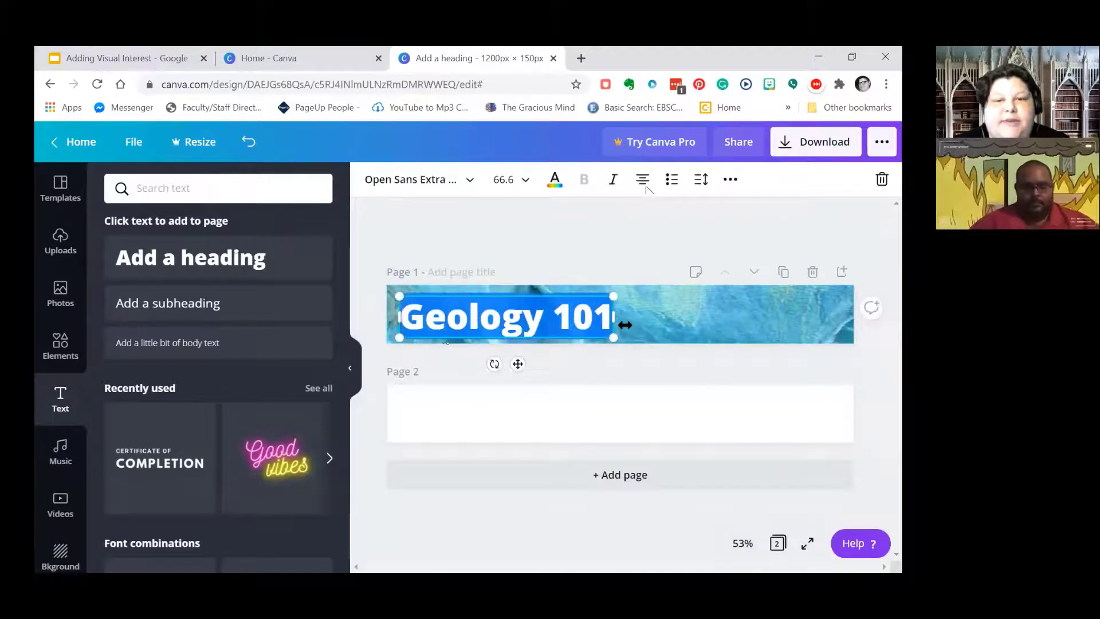
{"action": "left_click", "coordinate": [557, 176]}
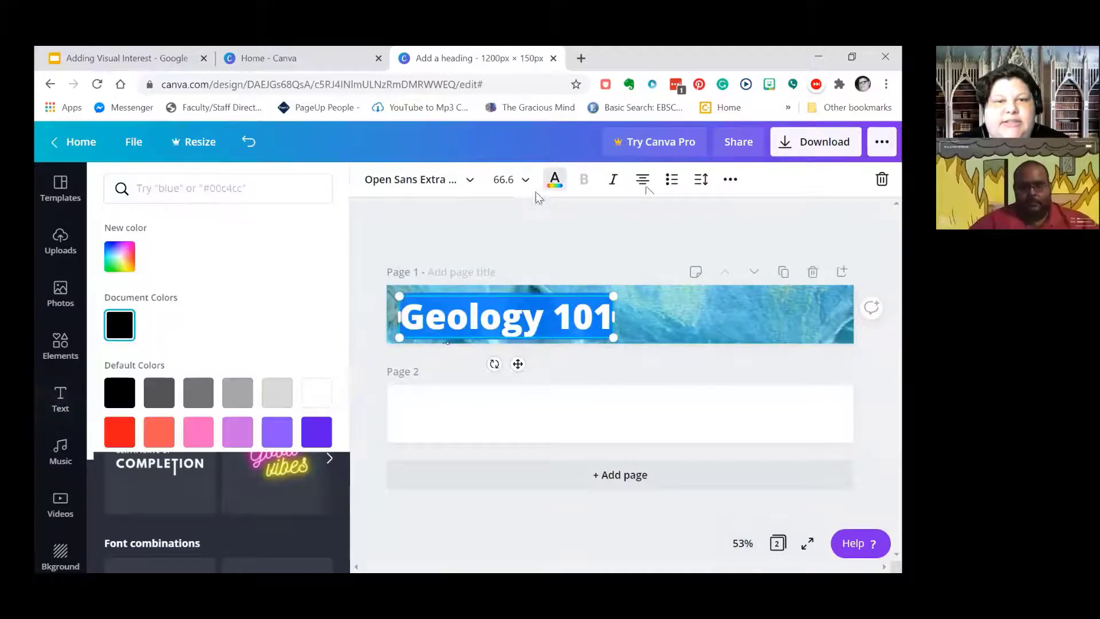
{"action": "left_click", "coordinate": [316, 403]}
{"action": "left_click", "coordinate": [603, 235]}
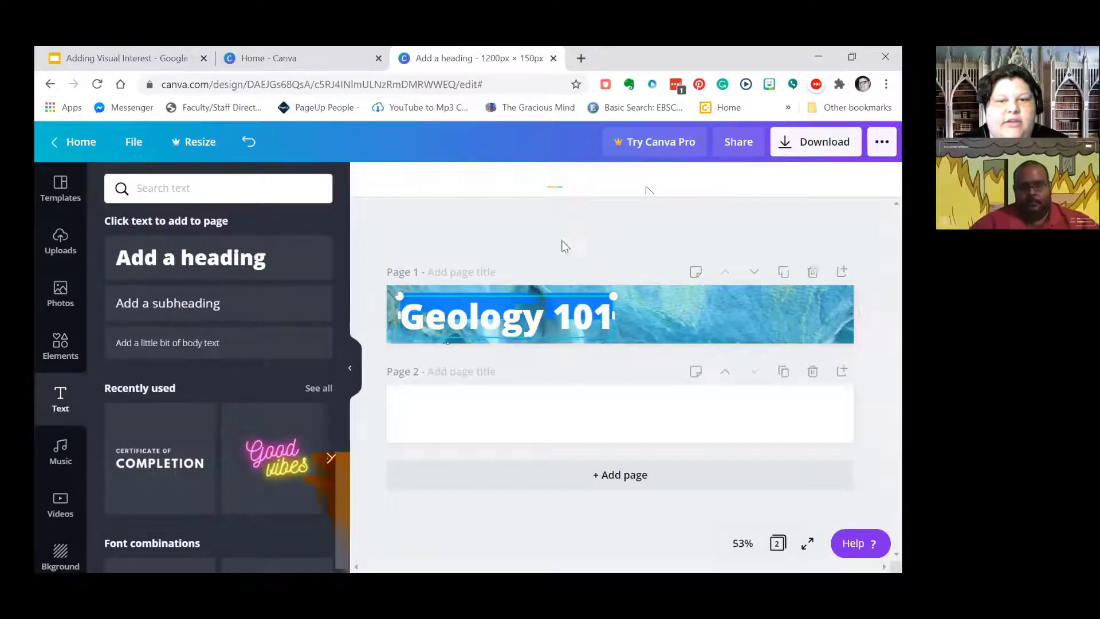
- Switch the entire "Geology 101" heading from white to black text
{"action": "left_click", "coordinate": [456, 301]}
{"action": "key", "text": "ctrl+a"}
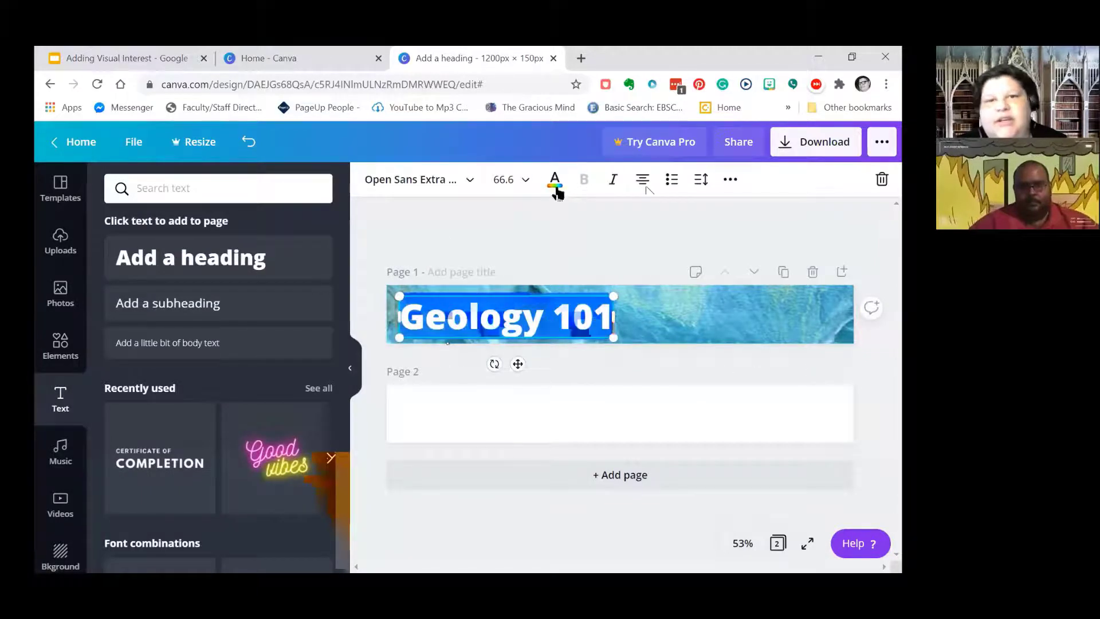
{"action": "left_click", "coordinate": [555, 180]}
{"action": "left_click", "coordinate": [119, 393]}
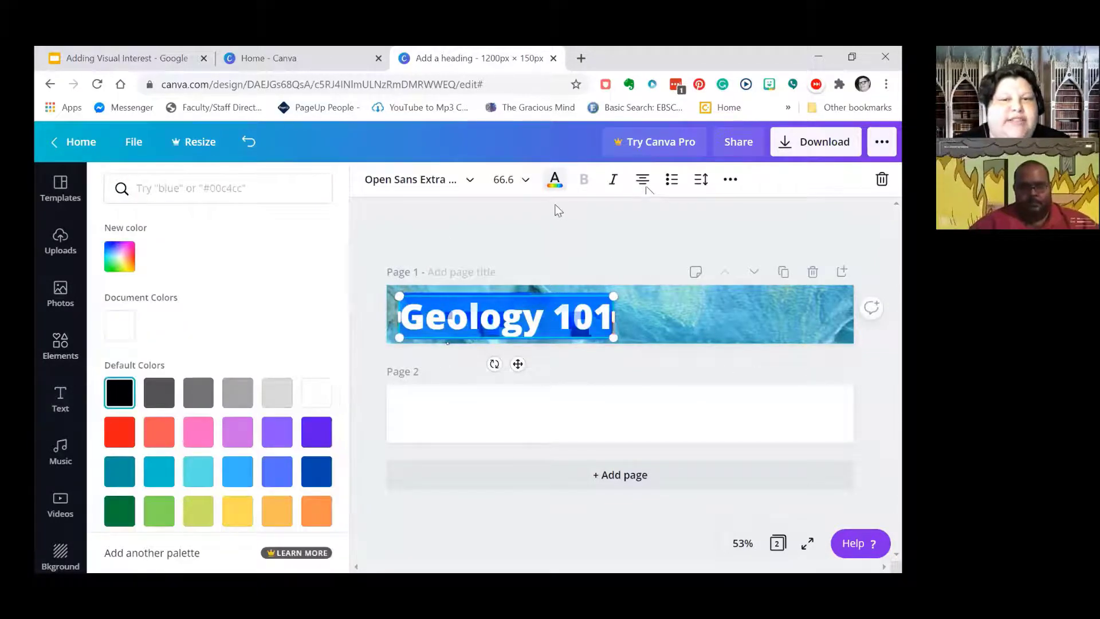
{"action": "left_click", "coordinate": [575, 239]}
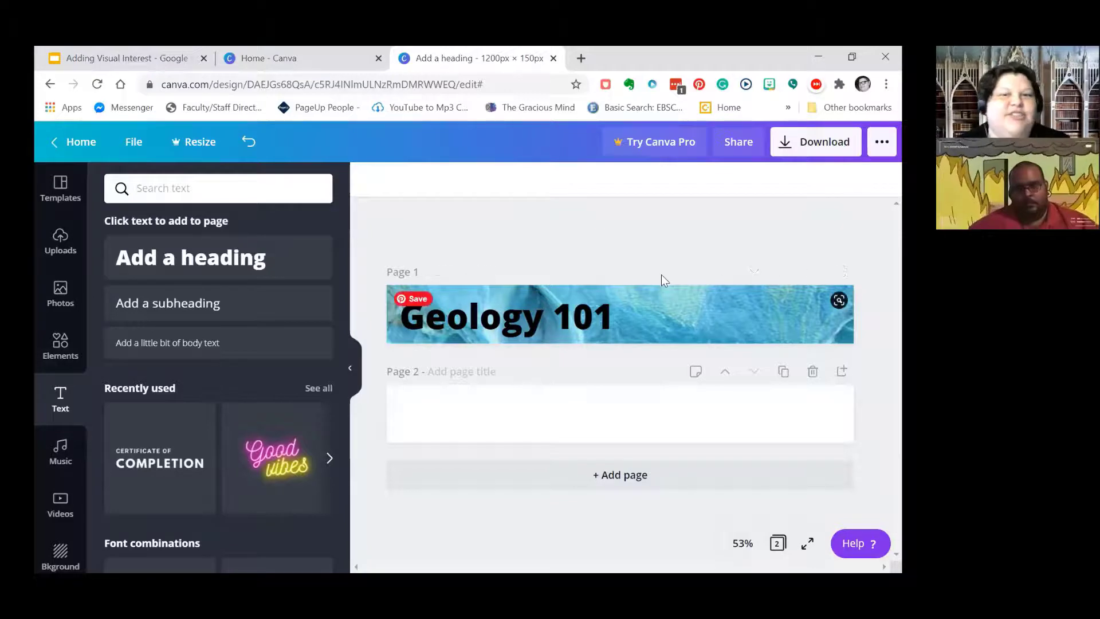
- Give the "Geology 101" heading the custom orange color #F87A06 and move it slightly upward on the banner
{"action": "left_click", "coordinate": [547, 327]}
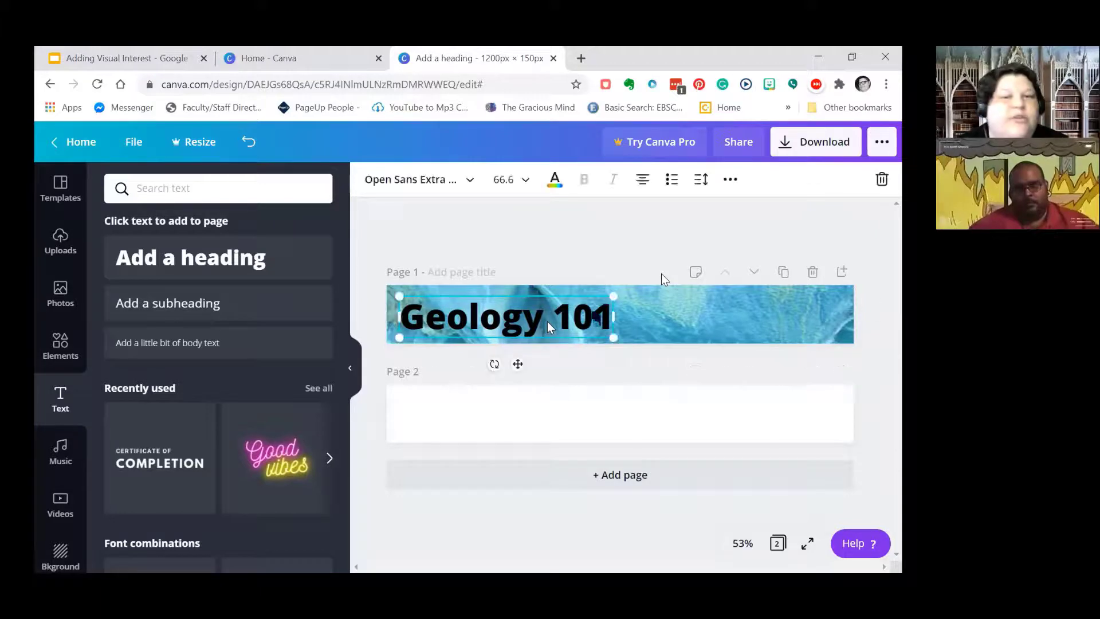
{"action": "left_click", "coordinate": [547, 326]}
{"action": "left_click", "coordinate": [554, 181]}
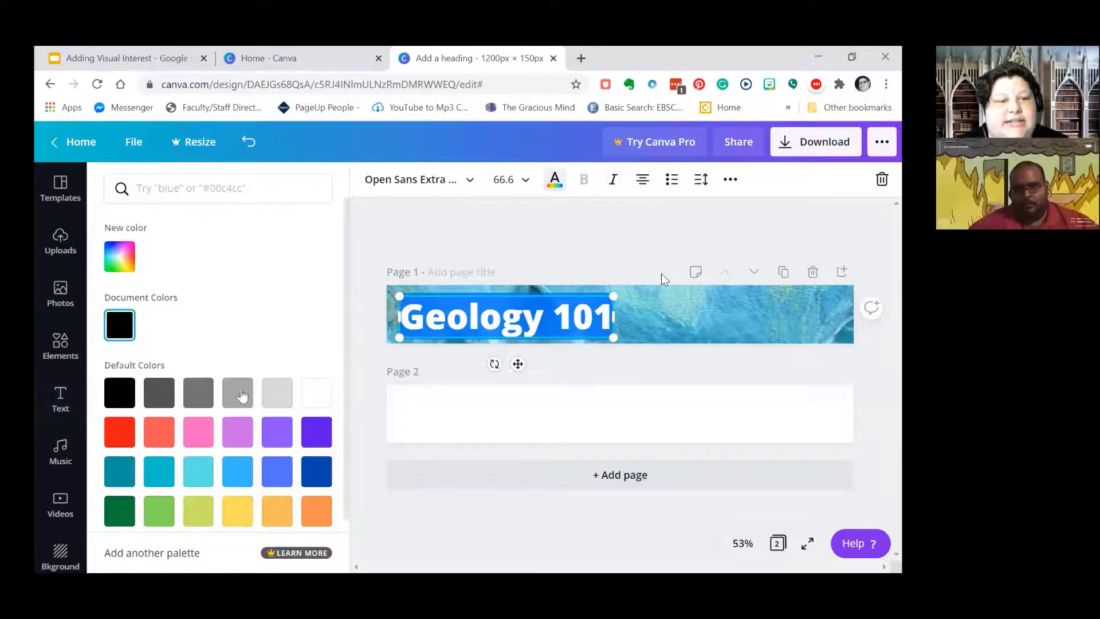
{"action": "scroll", "coordinate": [114, 258], "scroll_direction": "down", "scroll_amount": 1}
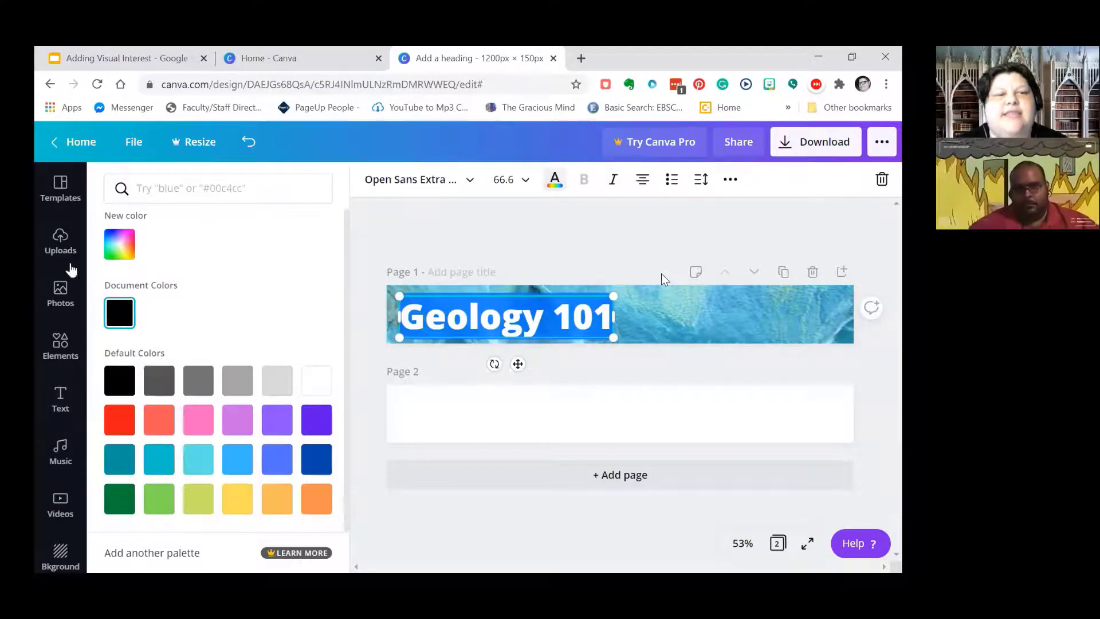
{"action": "left_click", "coordinate": [118, 245]}
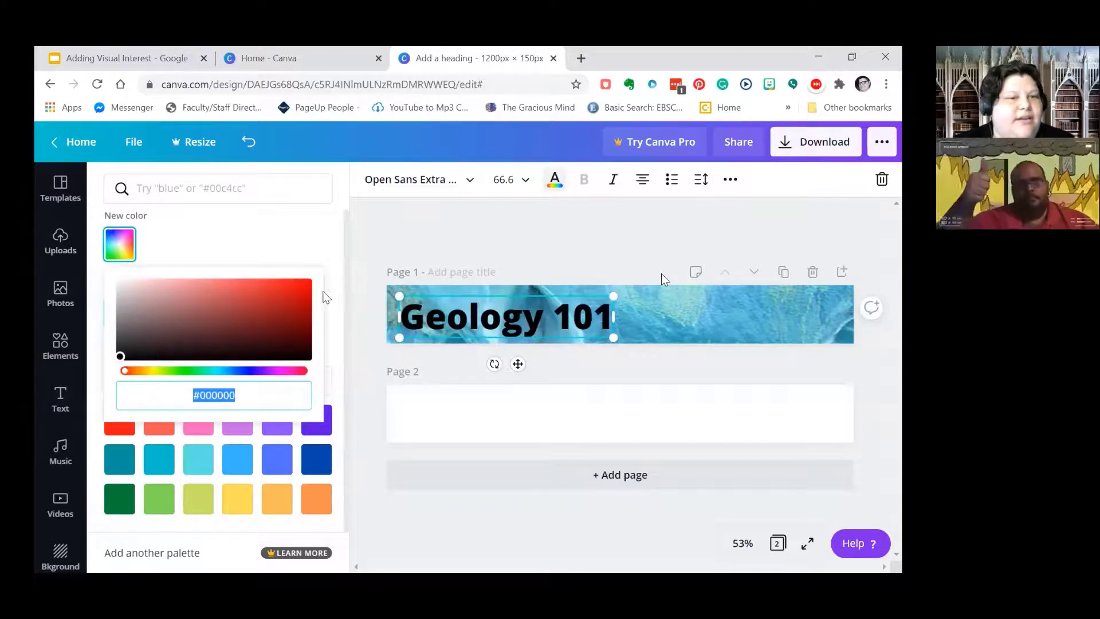
{"action": "left_click", "coordinate": [304, 287]}
{"action": "left_click", "coordinate": [224, 312]}
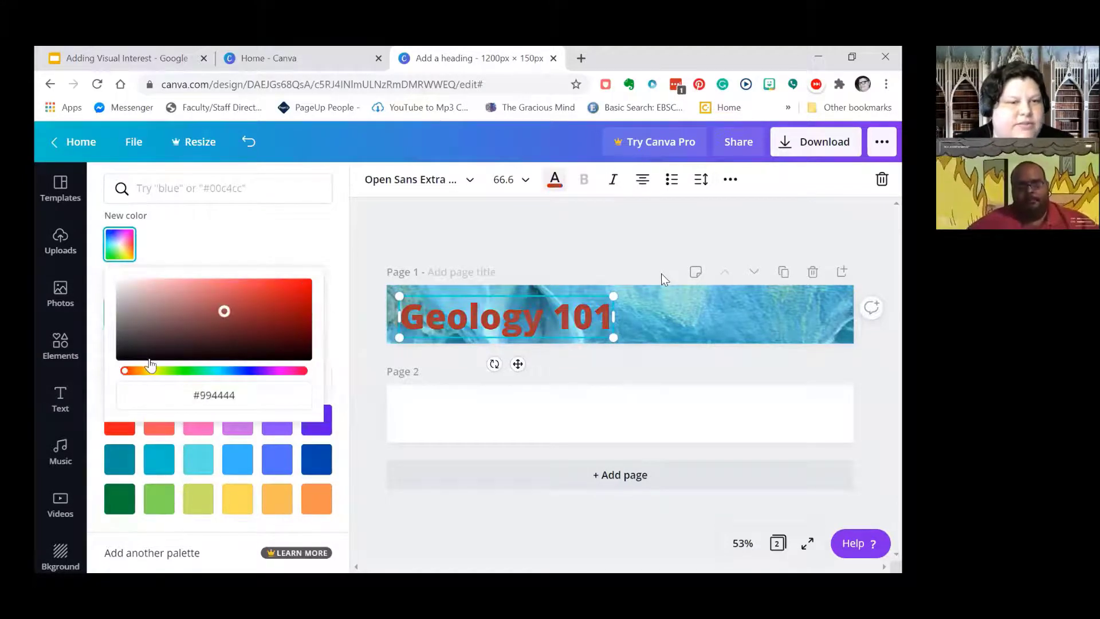
{"action": "left_click", "coordinate": [139, 371]}
{"action": "left_click_drag", "start_coordinate": [292, 313], "coordinate": [306, 282]}
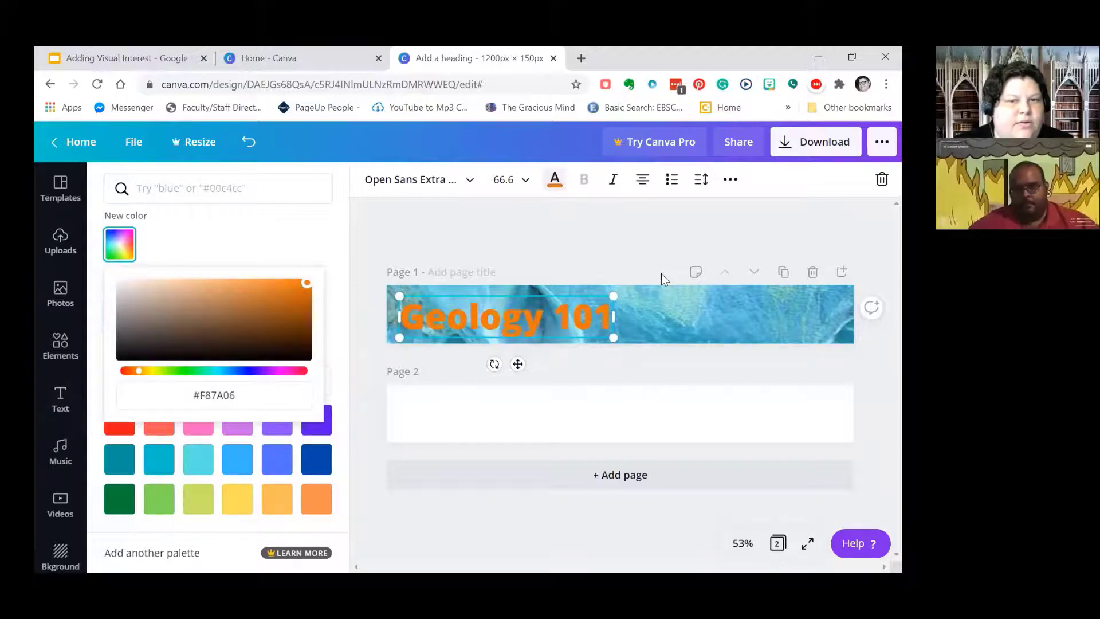
{"action": "left_click", "coordinate": [376, 236]}
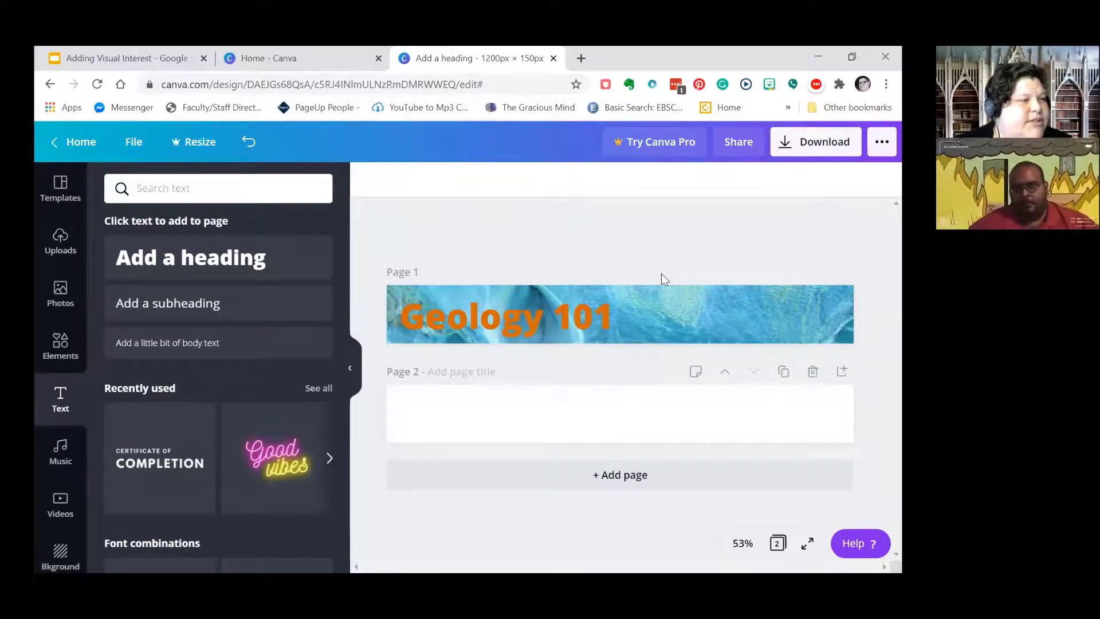
{"action": "left_click_drag", "start_coordinate": [514, 325], "coordinate": [516, 318]}
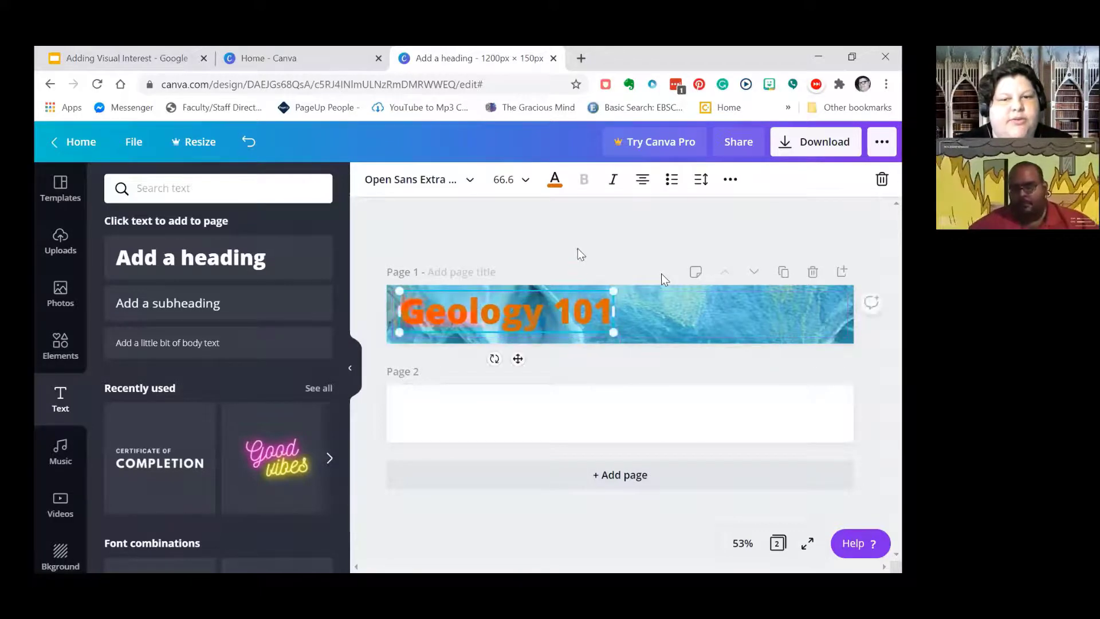
- Leave the Geology banner and open the Bitmoji Banners design from the full list of saved designs
{"action": "left_click", "coordinate": [482, 261]}
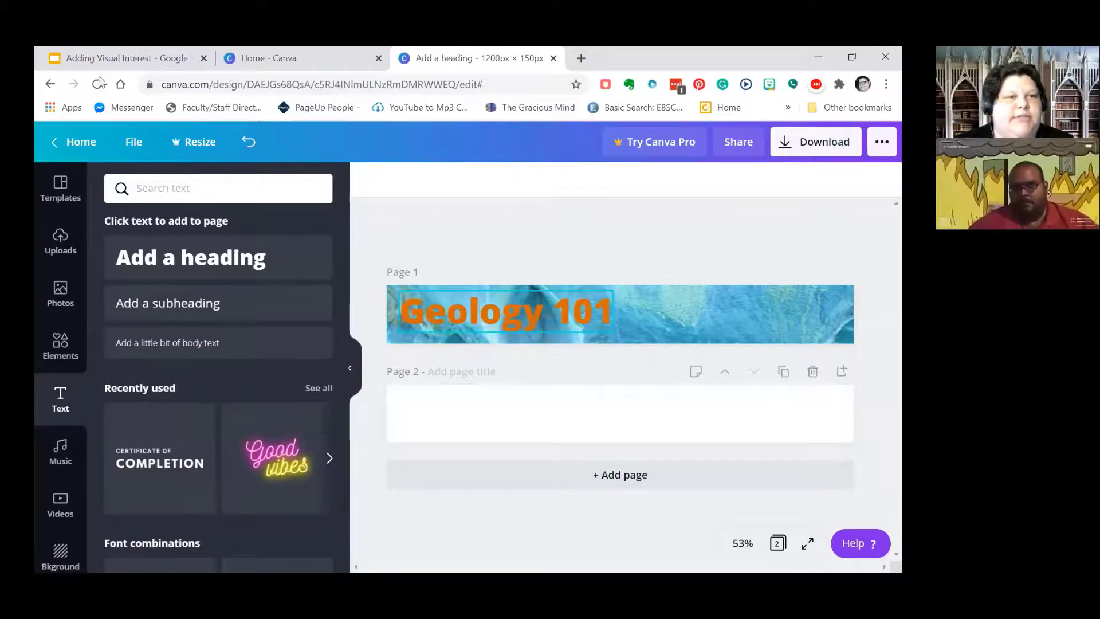
{"action": "left_click", "coordinate": [77, 141]}
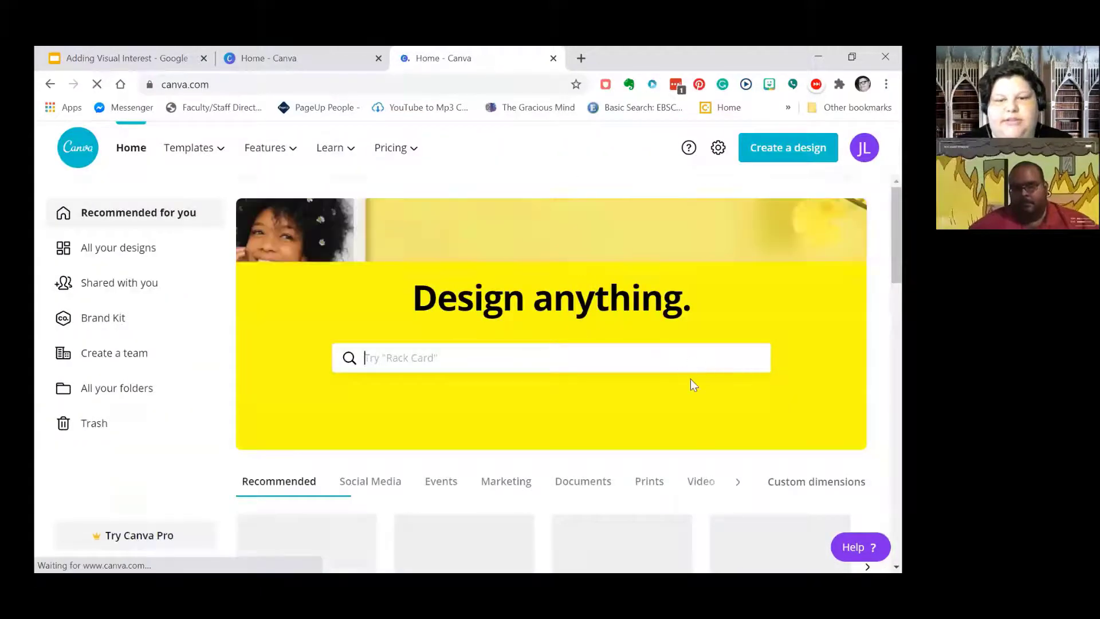
{"action": "left_click", "coordinate": [848, 268]}
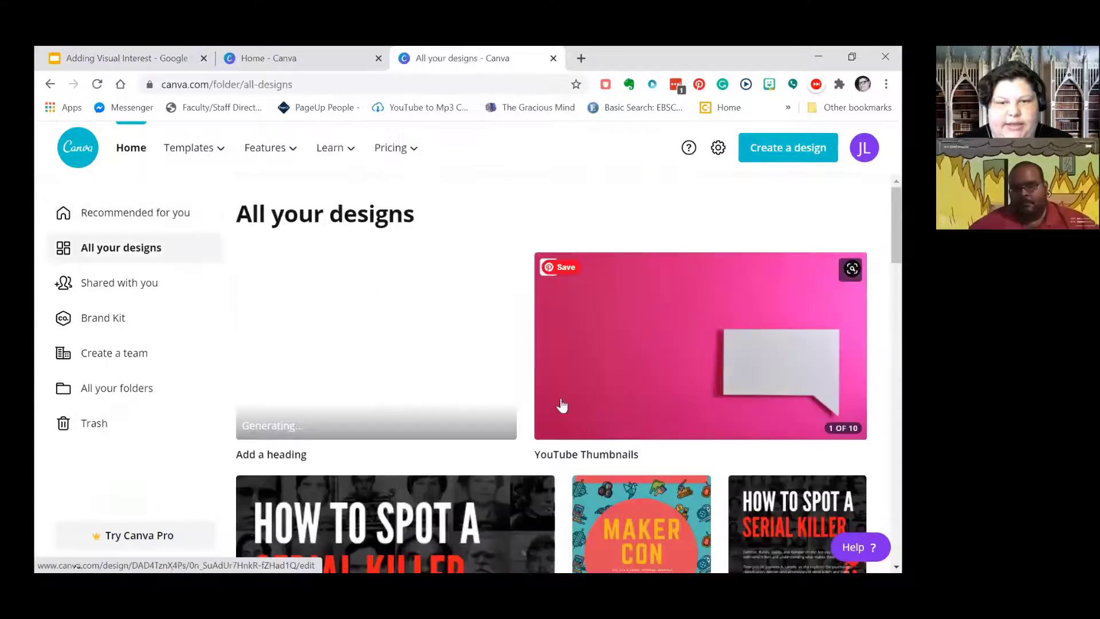
{"action": "scroll", "coordinate": [561, 405], "scroll_direction": "down", "scroll_amount": 10}
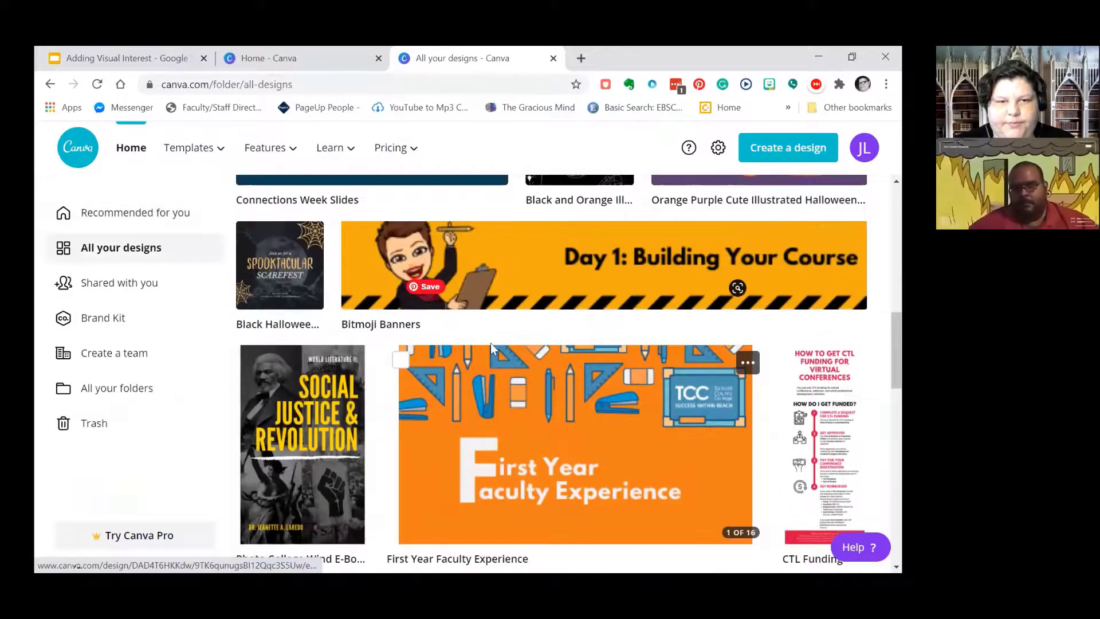
{"action": "left_click", "coordinate": [613, 276]}
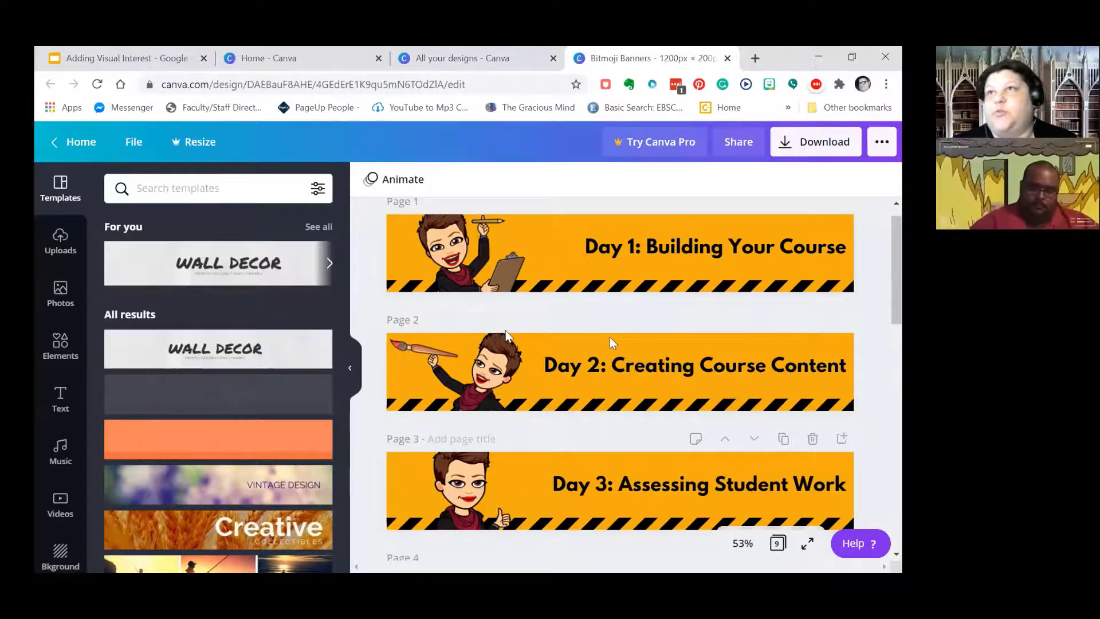
- Delete the character from the Day 1 banner, then copy the Bitmoji tossing food from a frying pan and paste it into the design
{"action": "left_click", "coordinate": [455, 265]}
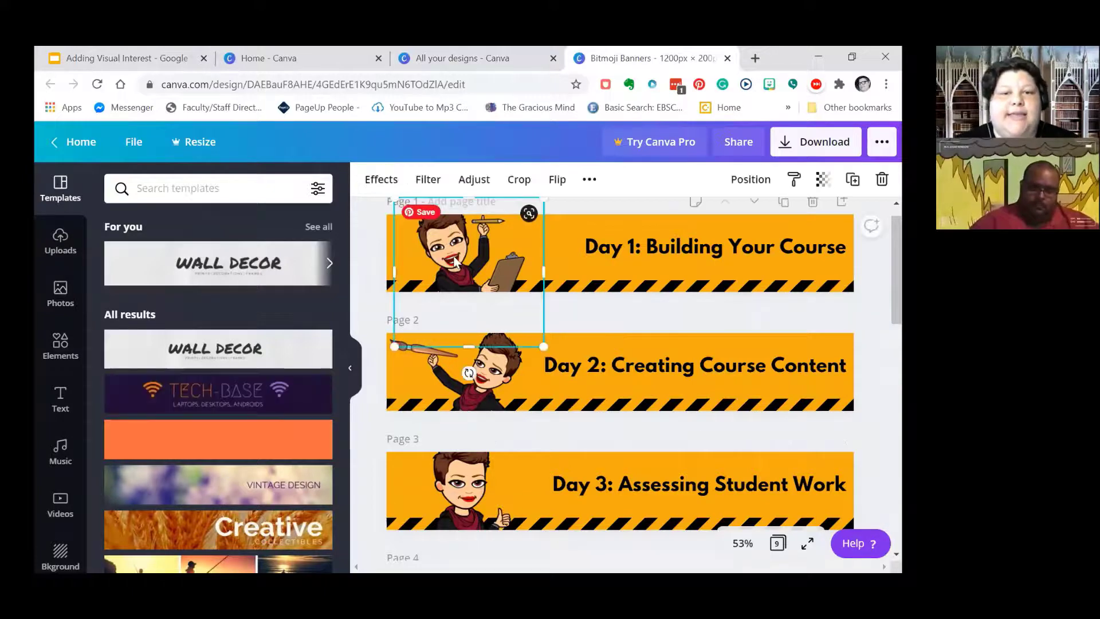
{"action": "key", "text": "Delete"}
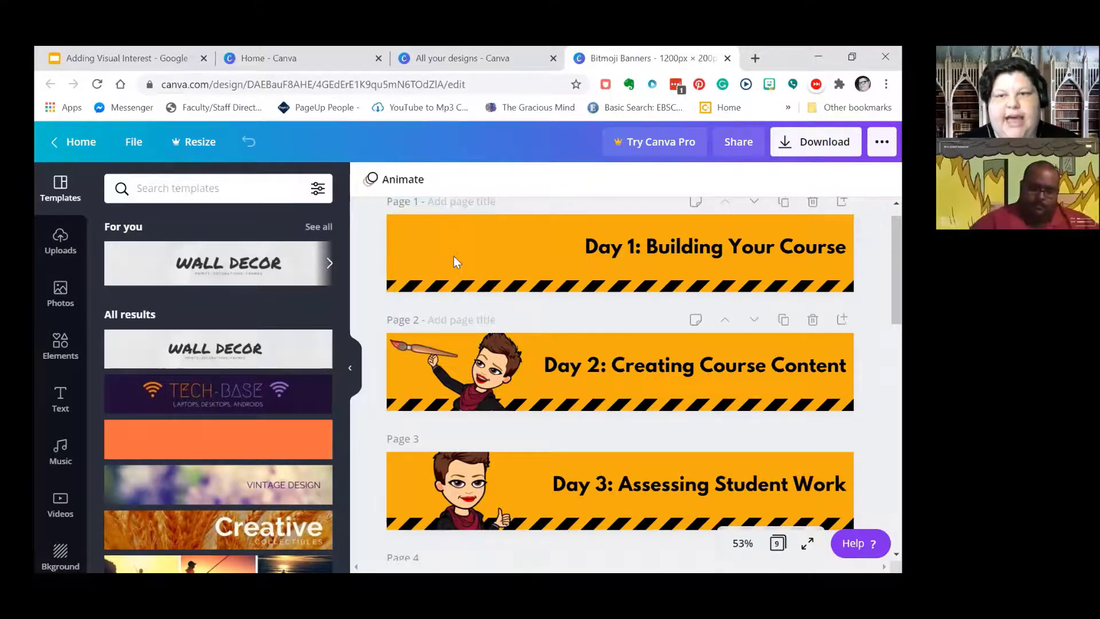
{"action": "left_click", "coordinate": [769, 86]}
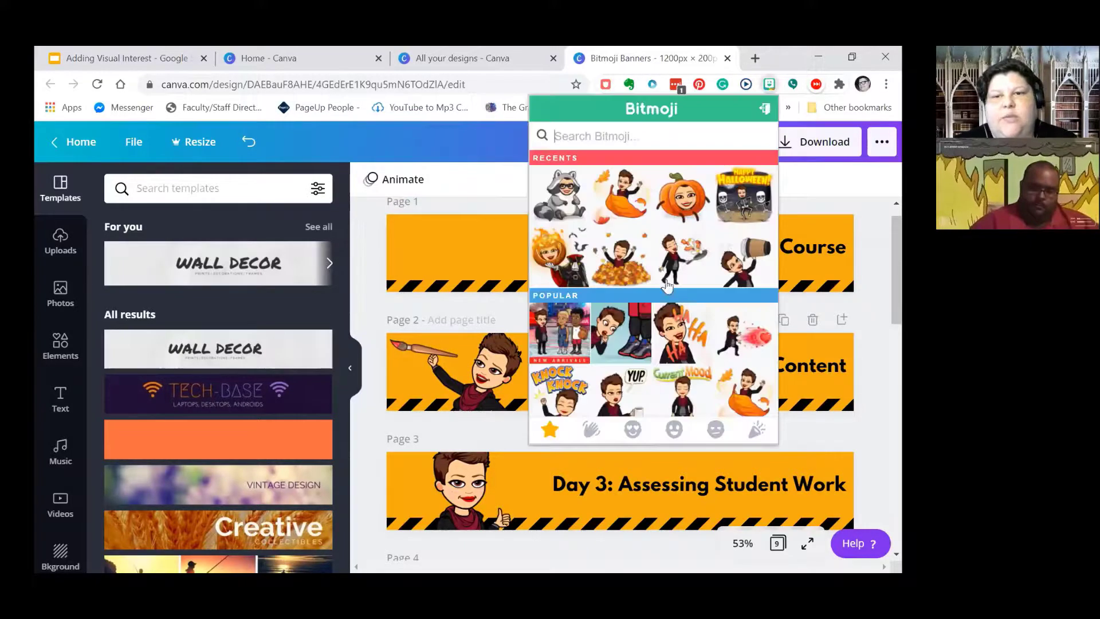
{"action": "right_click", "coordinate": [684, 258]}
{"action": "left_click", "coordinate": [739, 312]}
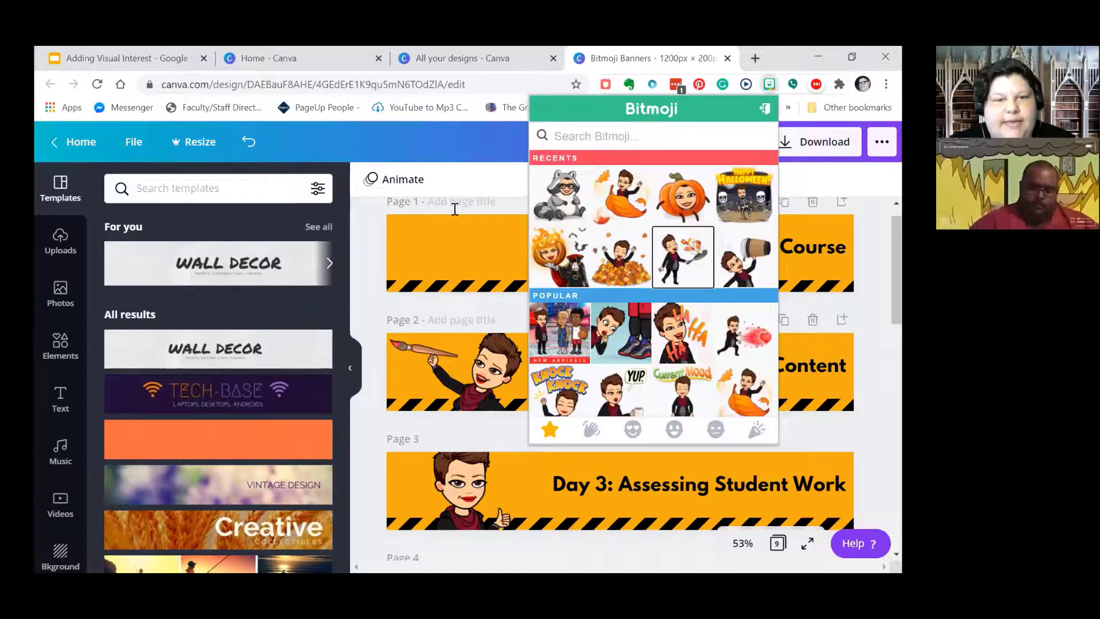
{"action": "left_click", "coordinate": [376, 240]}
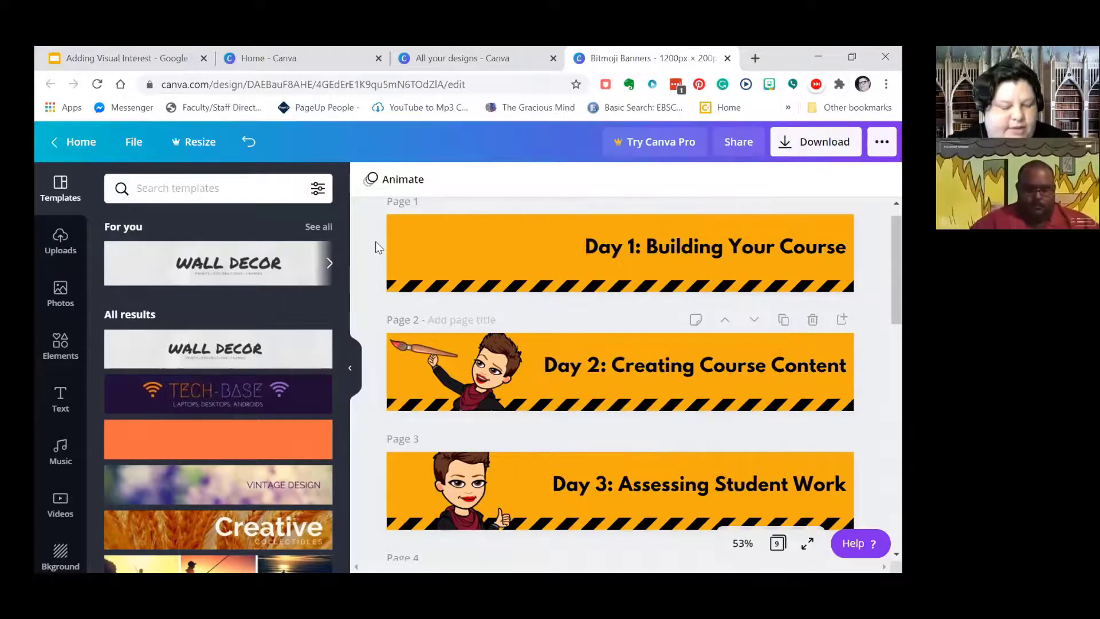
{"action": "key", "text": "ctrl+v"}
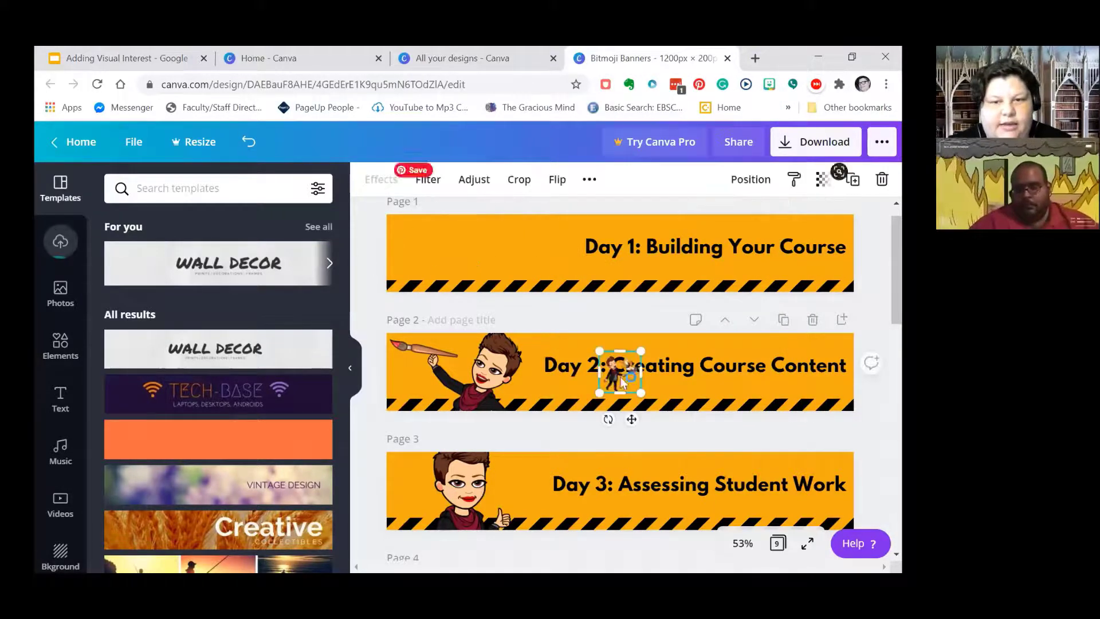
- Move the pasted frying-pan Bitmoji to the left end of the Day 1 banner and enlarge it beyond the banner's height
{"action": "left_click_drag", "start_coordinate": [621, 382], "coordinate": [347, 334]}
{"action": "left_click_drag", "start_coordinate": [425, 250], "coordinate": [473, 250]}
{"action": "left_click_drag", "start_coordinate": [527, 332], "coordinate": [581, 391]}
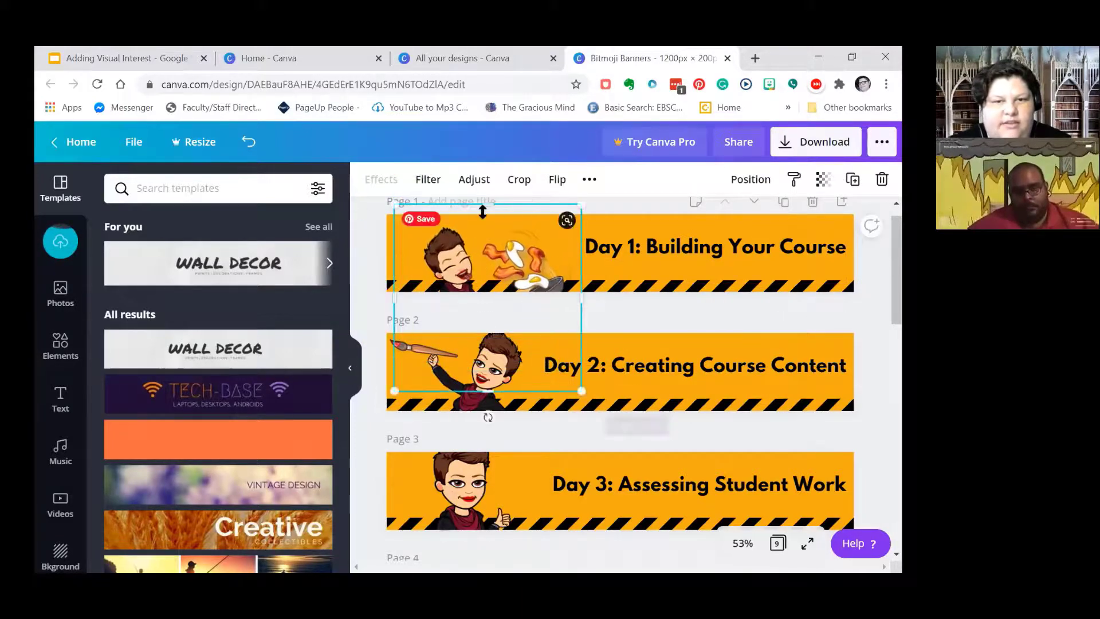
{"action": "left_click_drag", "start_coordinate": [482, 211], "coordinate": [498, 234]}
{"action": "left_click", "coordinate": [628, 305]}
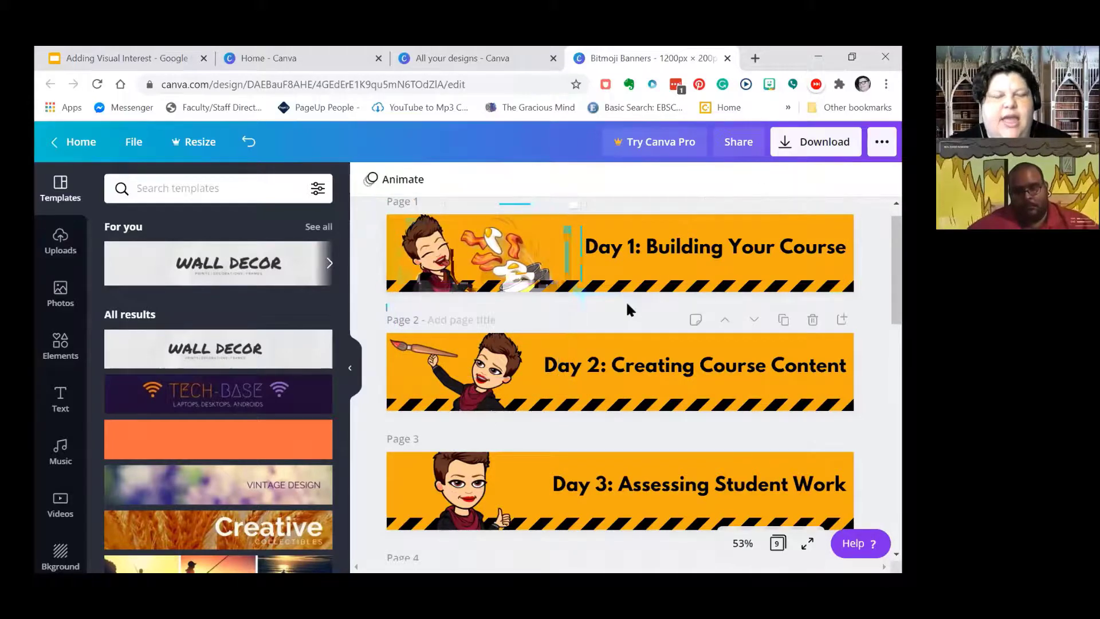
- Undo the Bitmoji replacement on the Day 1 banner to bring back the original character holding a clipboard
{"action": "key", "text": "ctrl+z"}
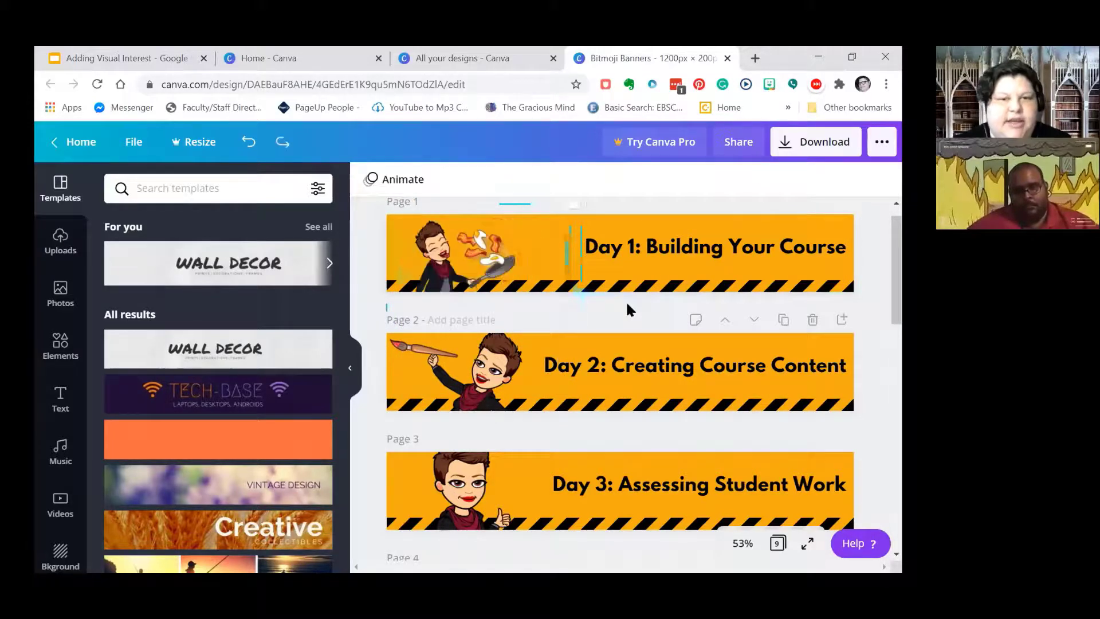
{"action": "key", "text": "ctrl+z"}
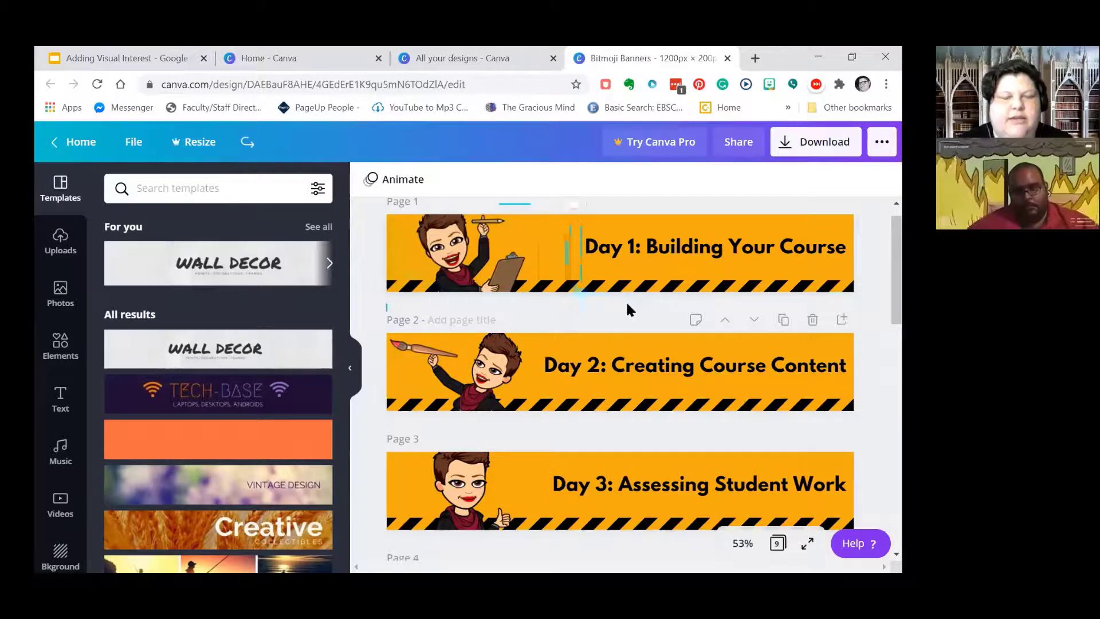
- Examine the remaining Bitmoji banners, from the daily course headers to the monthly webinar ones, and return to the first page
{"action": "scroll", "coordinate": [626, 304], "scroll_direction": "down", "scroll_amount": 4}
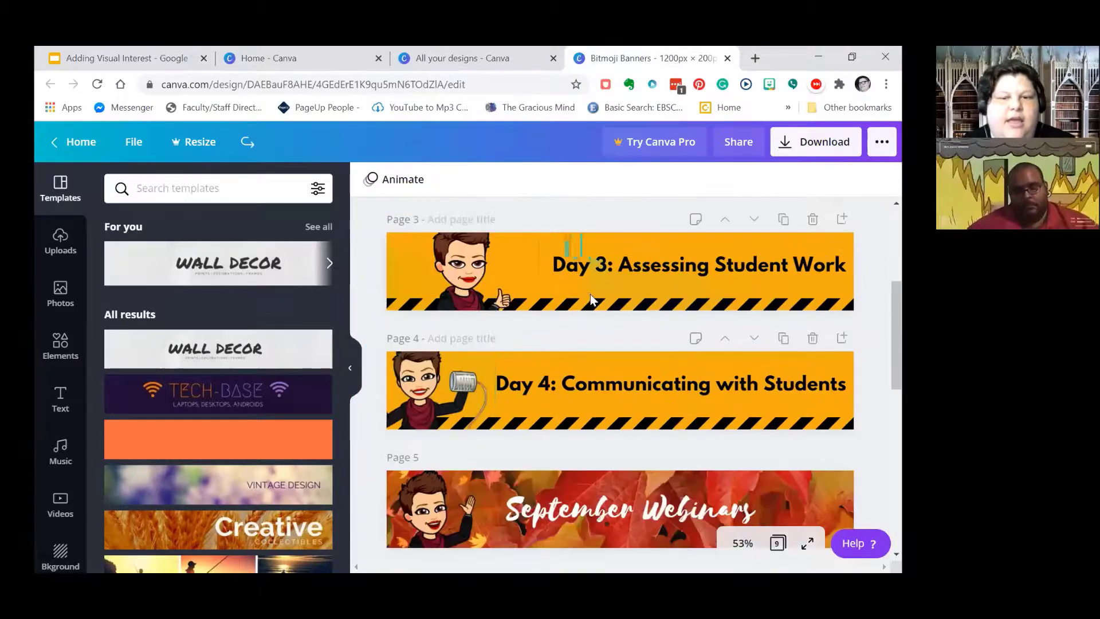
{"action": "scroll", "coordinate": [590, 293], "scroll_direction": "down", "scroll_amount": 3}
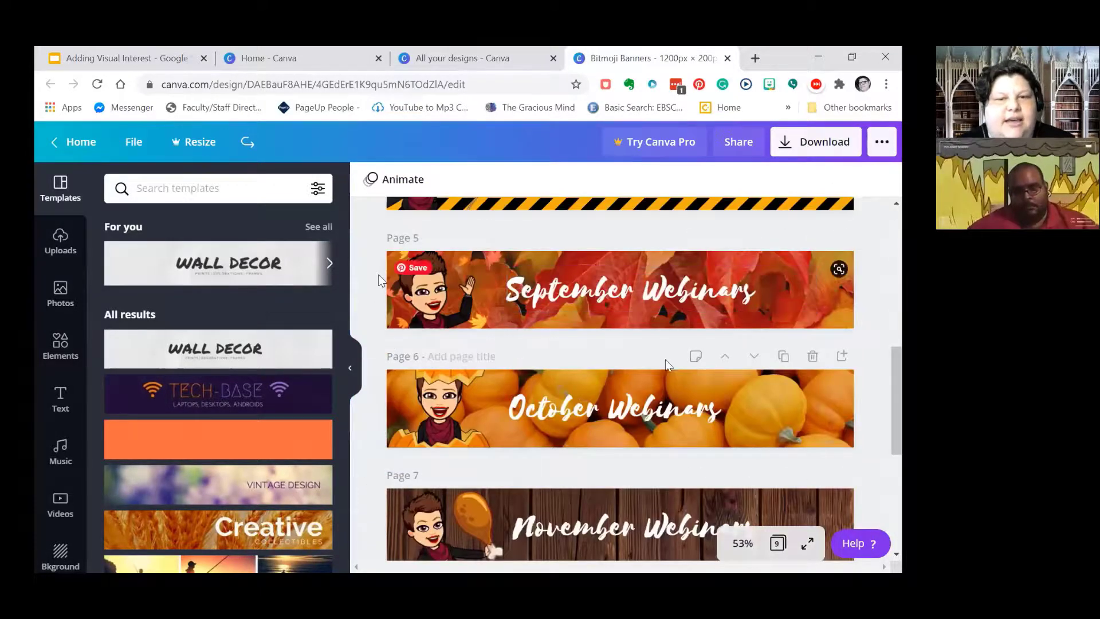
{"action": "scroll", "coordinate": [504, 403], "scroll_direction": "down", "scroll_amount": 2}
{"action": "scroll", "coordinate": [466, 377], "scroll_direction": "up", "scroll_amount": 2}
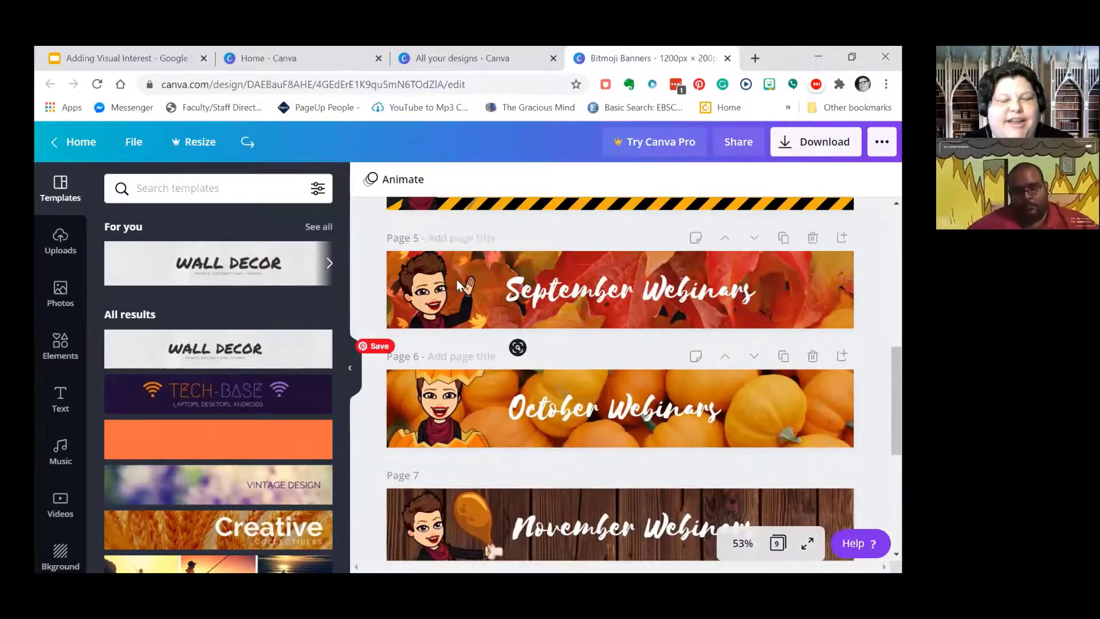
{"action": "scroll", "coordinate": [564, 344], "scroll_direction": "down", "scroll_amount": 4}
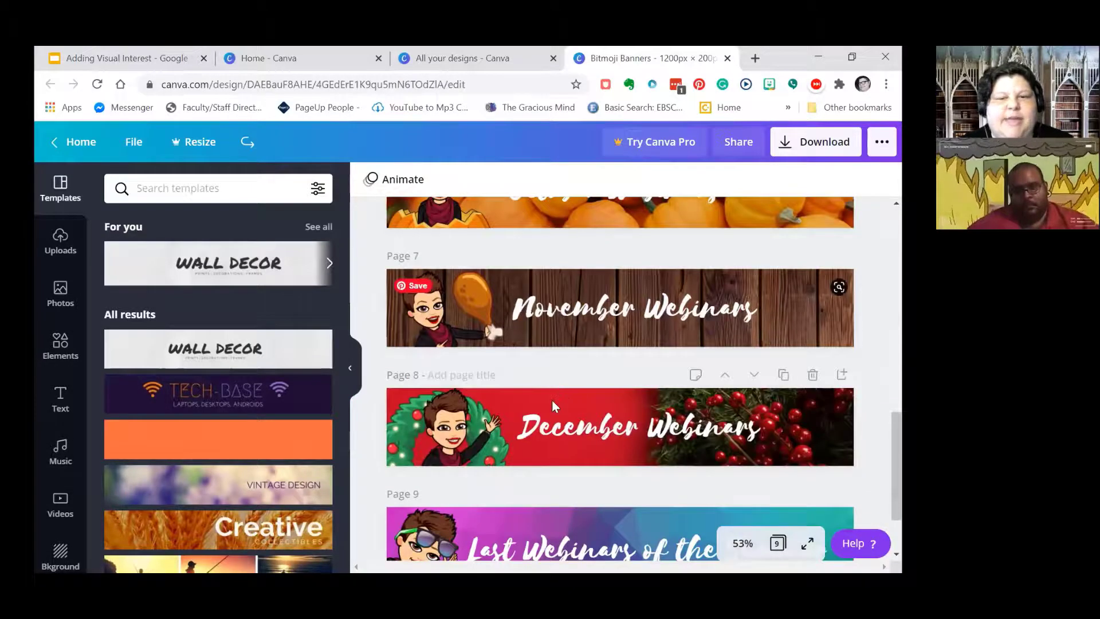
{"action": "scroll", "coordinate": [532, 424], "scroll_direction": "down", "scroll_amount": 2}
{"action": "scroll", "coordinate": [497, 456], "scroll_direction": "up", "scroll_amount": 5}
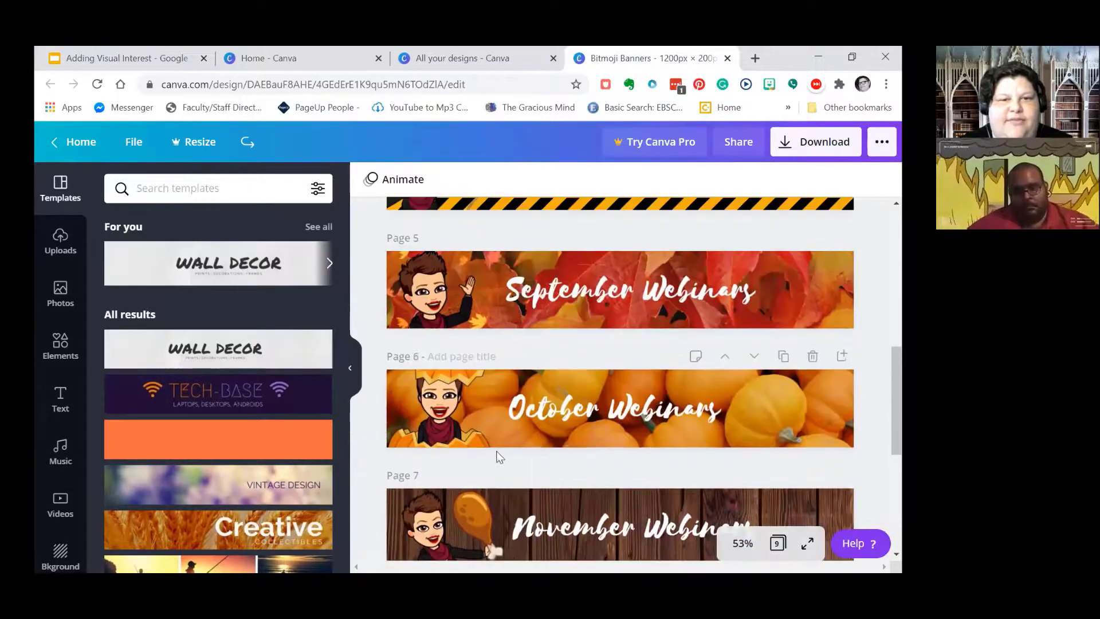
{"action": "scroll", "coordinate": [497, 426], "scroll_direction": "down", "scroll_amount": 4}
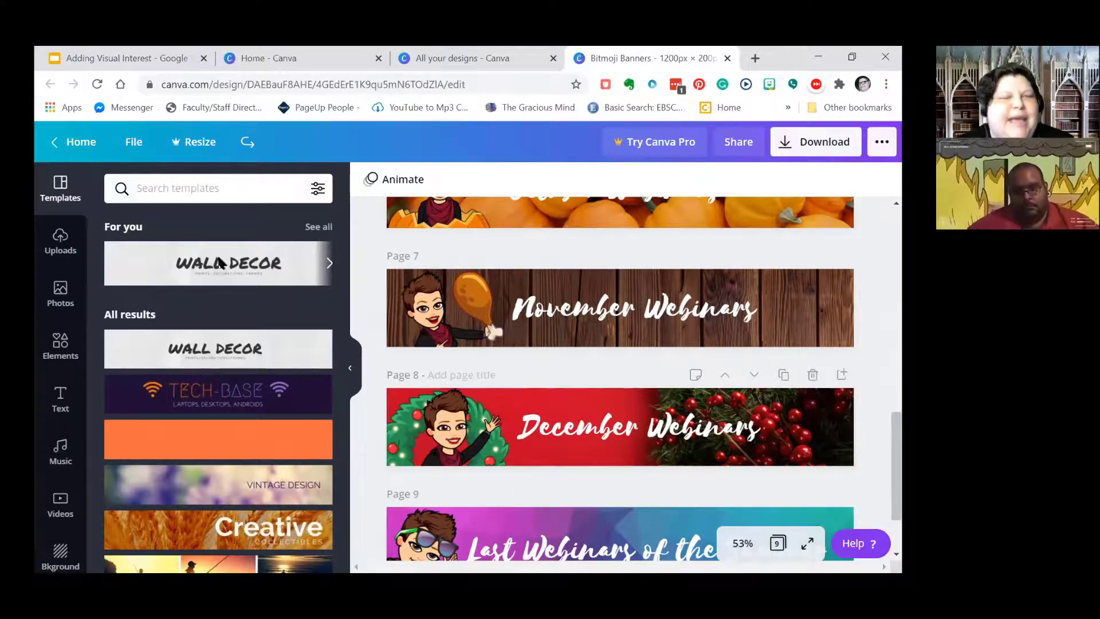
{"action": "scroll", "coordinate": [712, 198], "scroll_direction": "up", "scroll_amount": 12}
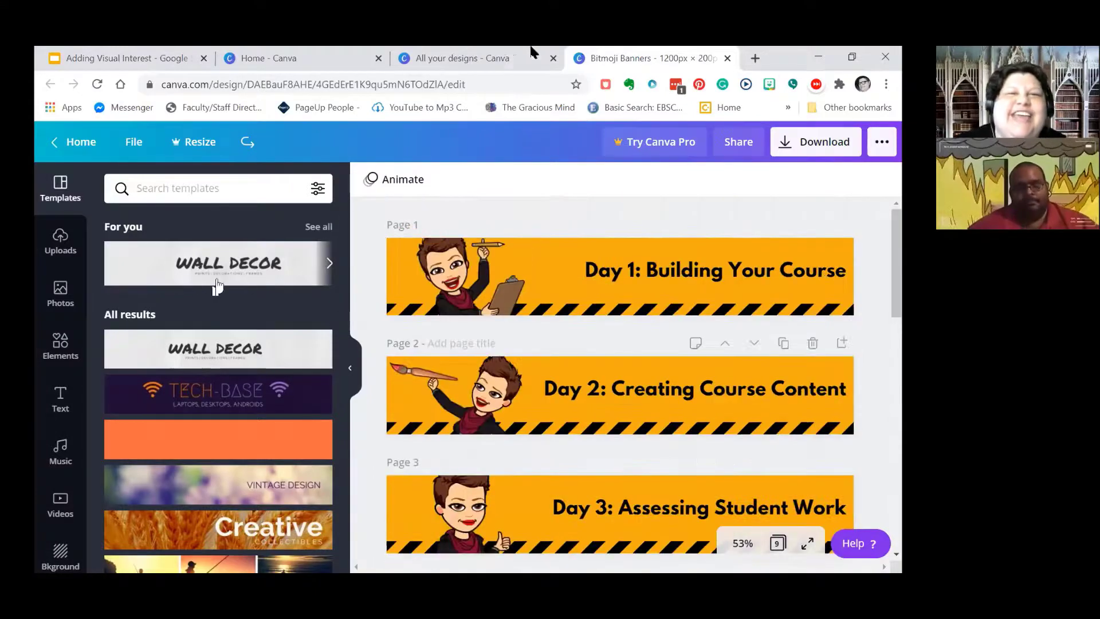
- Reopen the Geology 101 banner design from the saved designs and close the extra Canva home page
{"action": "left_click", "coordinate": [75, 142]}
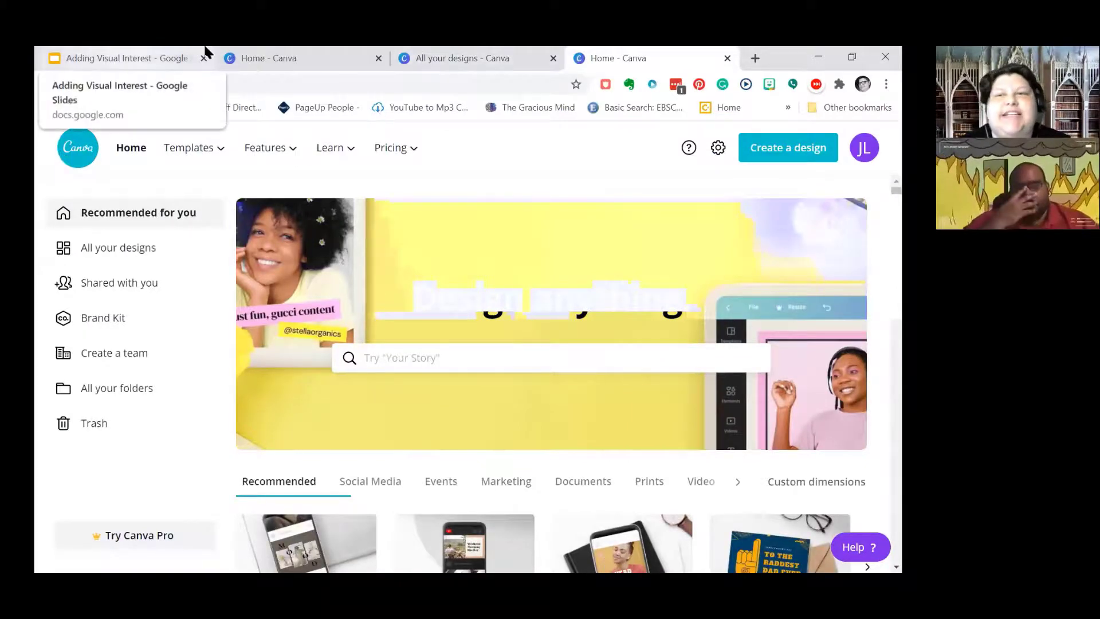
{"action": "scroll", "coordinate": [498, 338], "scroll_direction": "down", "scroll_amount": 7}
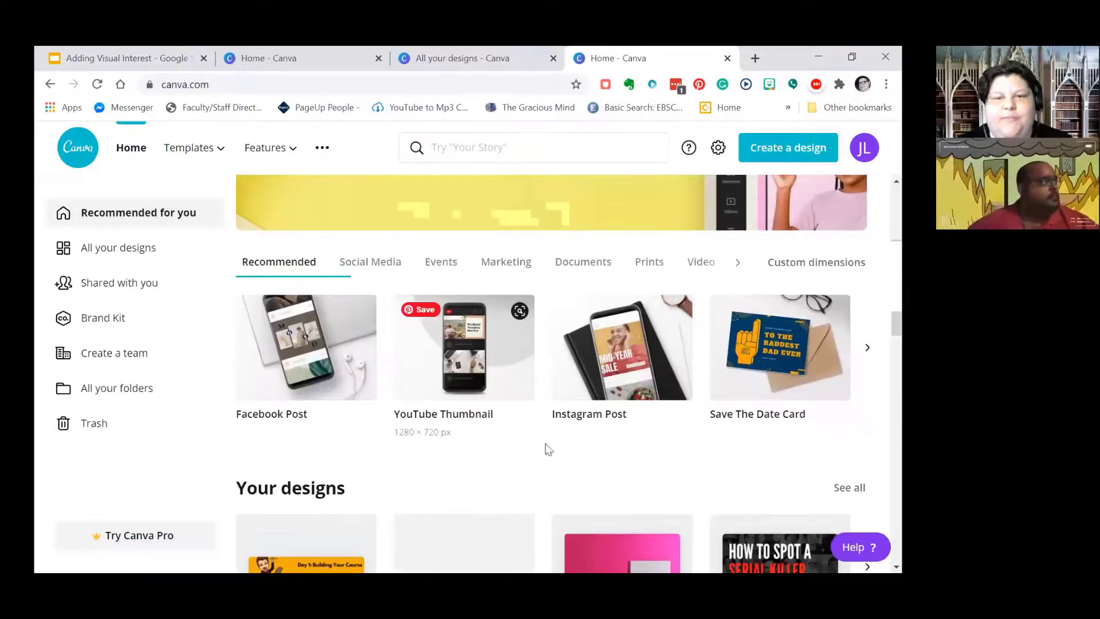
{"action": "scroll", "coordinate": [572, 435], "scroll_direction": "down", "scroll_amount": 1}
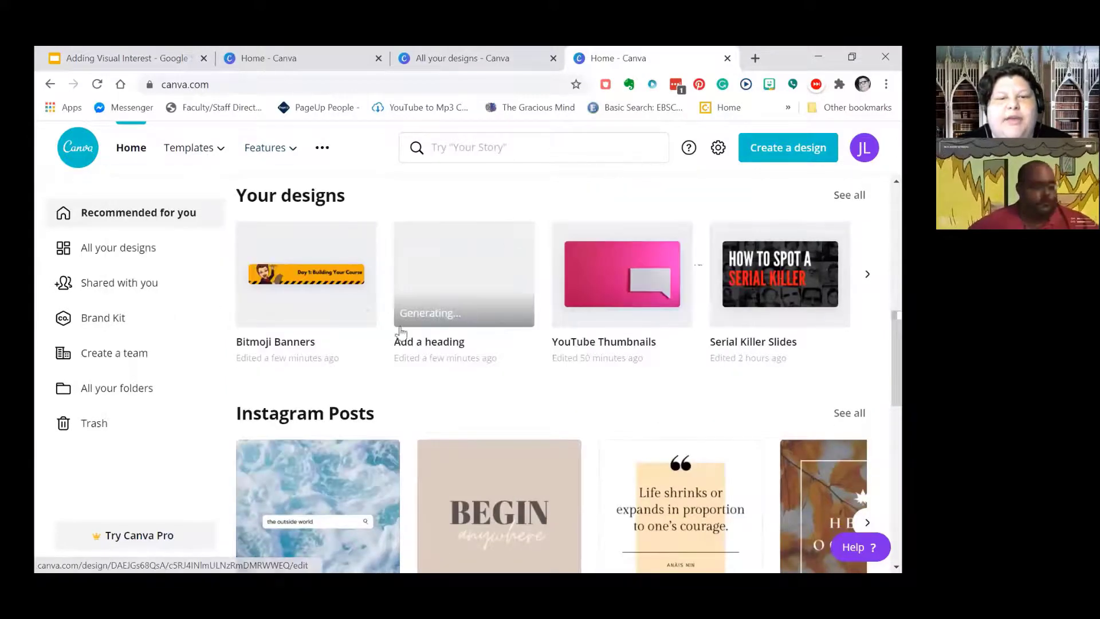
{"action": "left_click", "coordinate": [447, 269]}
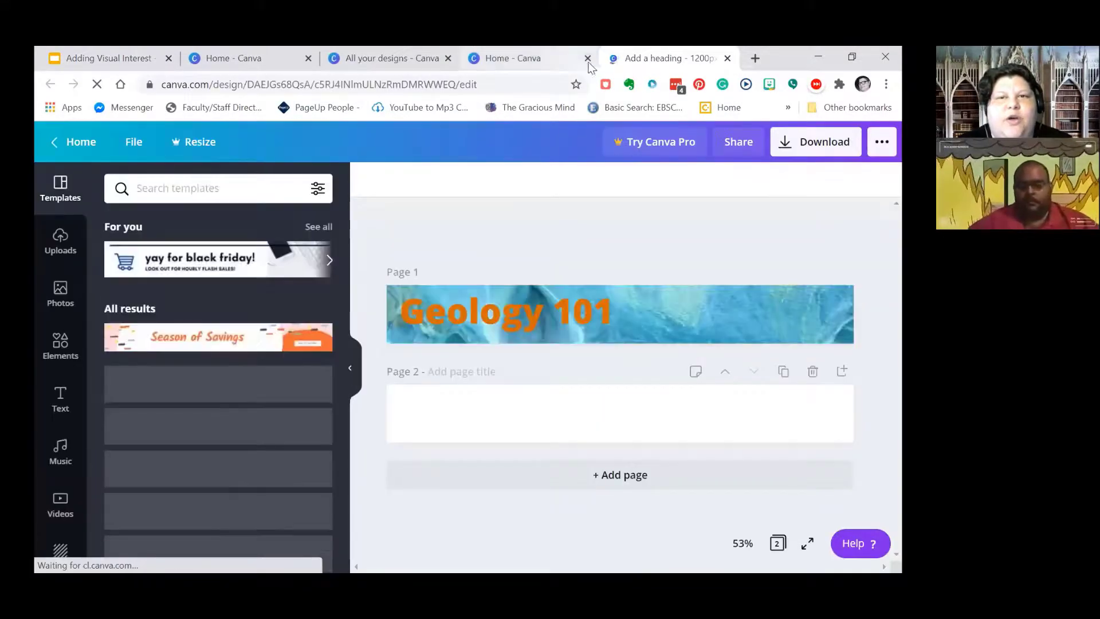
{"action": "left_click", "coordinate": [629, 58]}
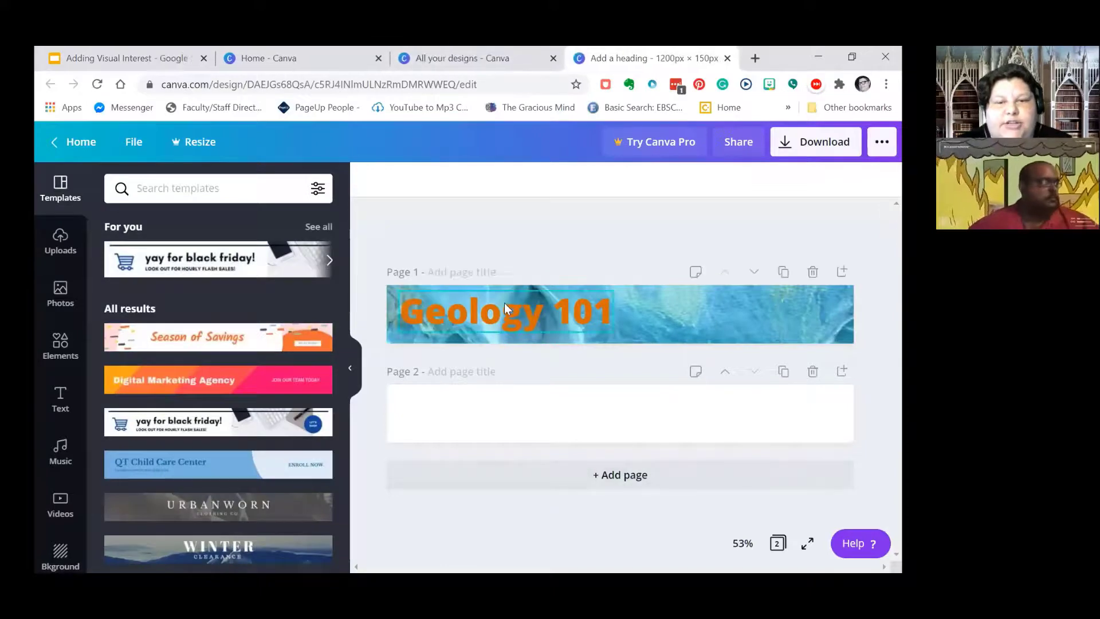
- Recolor the whole "Geology 101" heading black and deselect it
{"action": "left_click", "coordinate": [485, 311]}
{"action": "left_click_drag", "start_coordinate": [401, 312], "coordinate": [613, 312]}
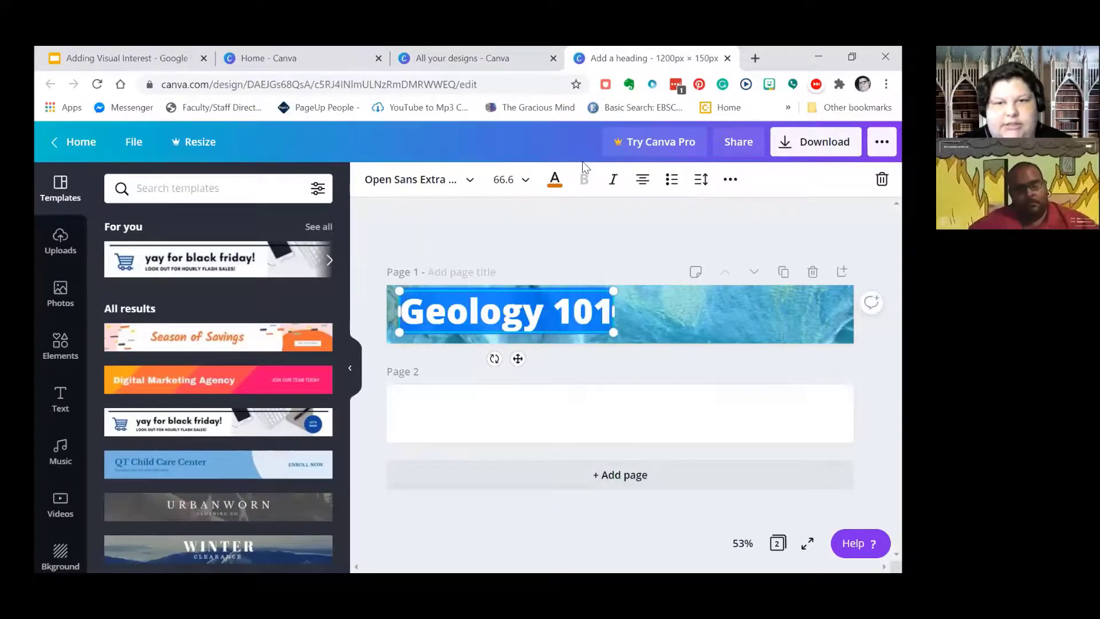
{"action": "left_click", "coordinate": [554, 180]}
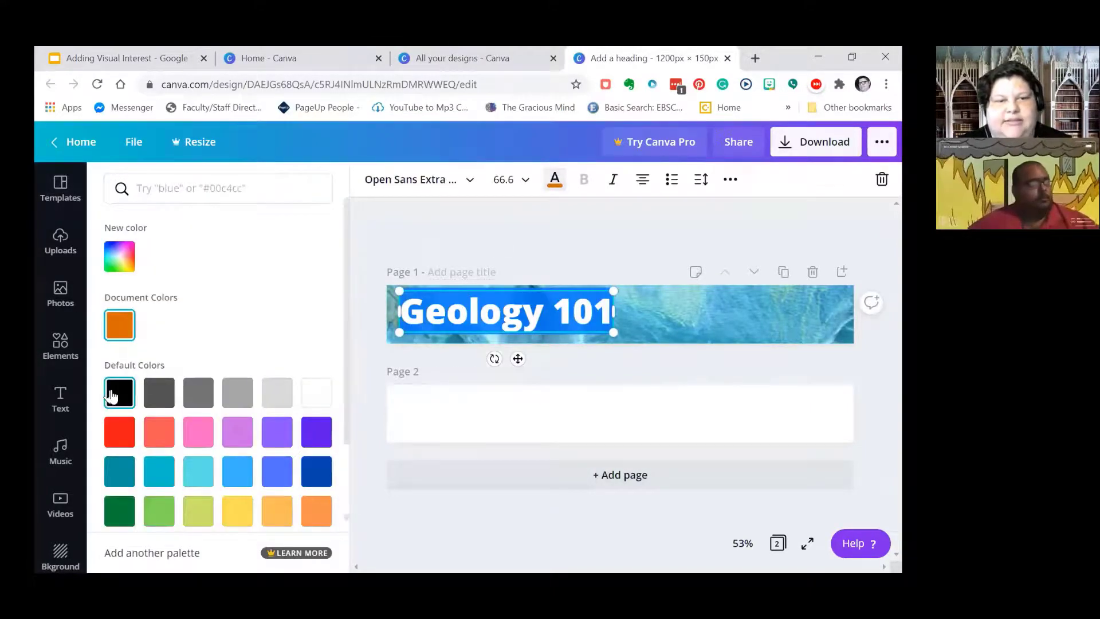
{"action": "left_click", "coordinate": [112, 394]}
{"action": "left_click", "coordinate": [606, 239]}
{"action": "left_click", "coordinate": [612, 252]}
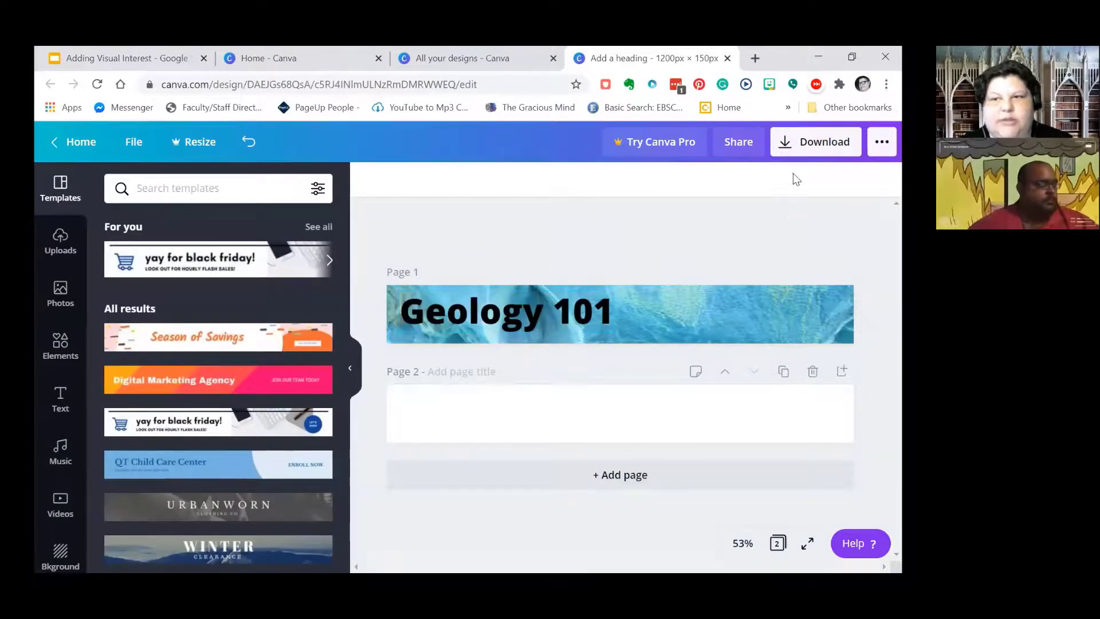
- Download only page 1 of the banner as a PNG and dismiss the Canva Pro trial offer
{"action": "left_click", "coordinate": [813, 143]}
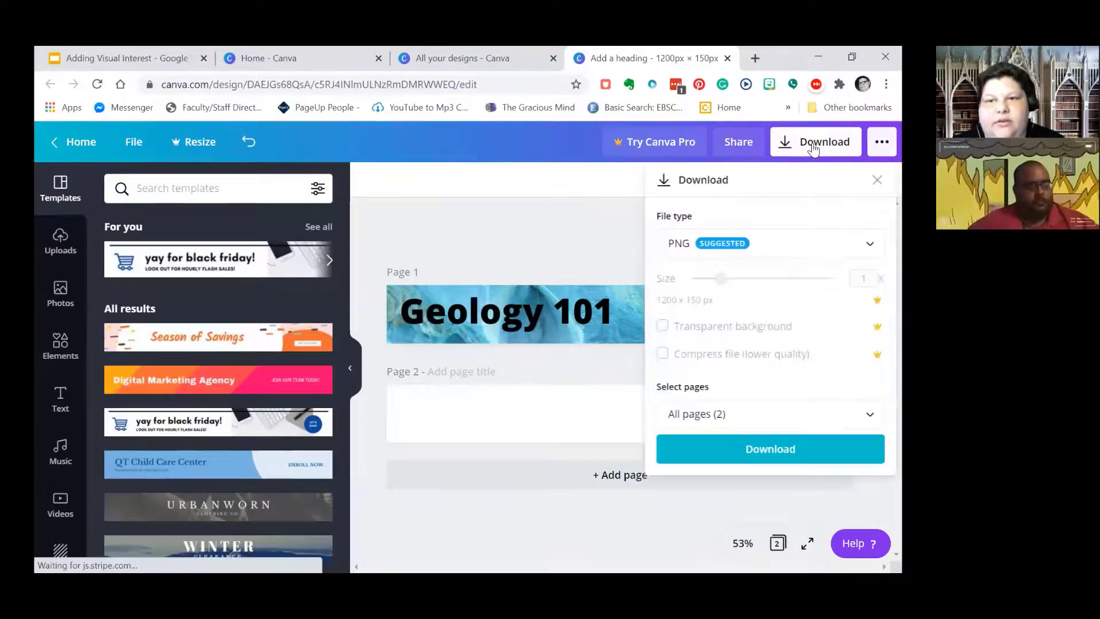
{"action": "left_click", "coordinate": [695, 415]}
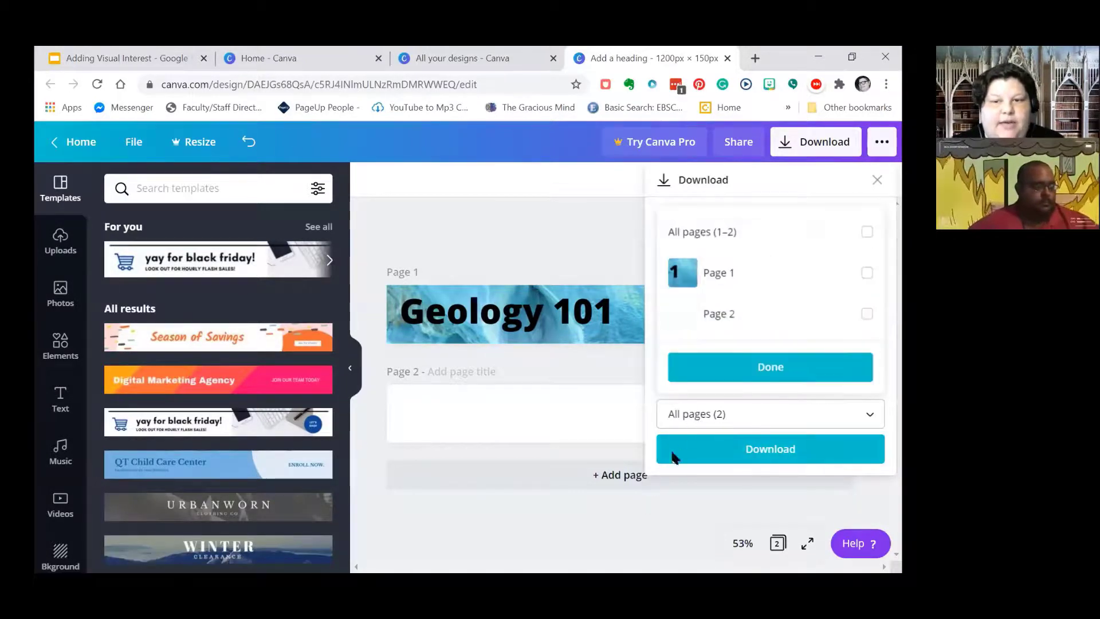
{"action": "left_click", "coordinate": [865, 275]}
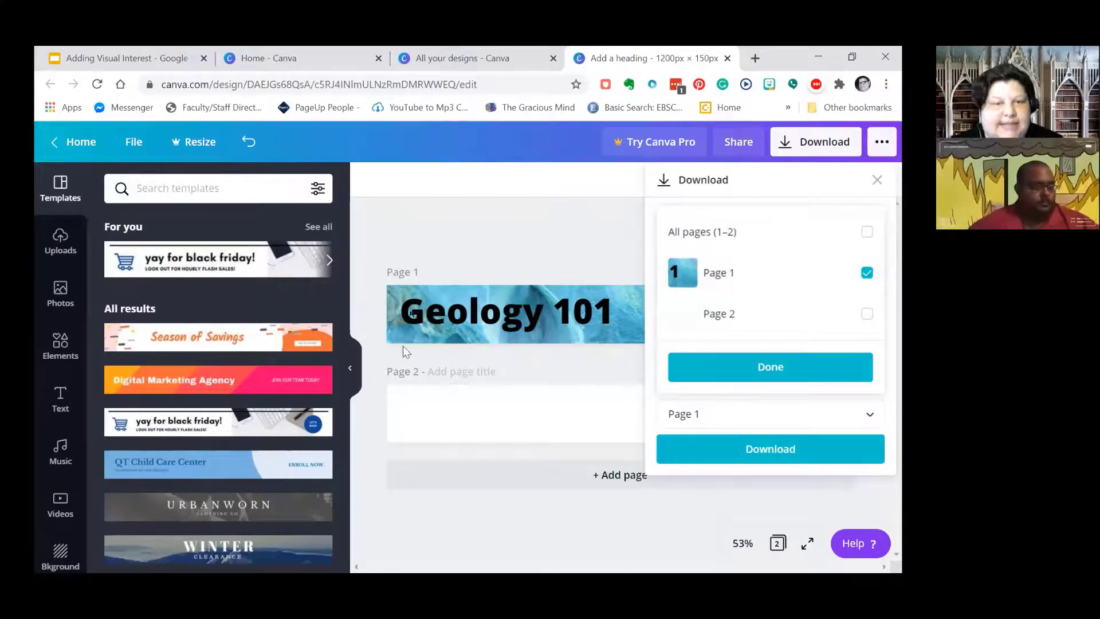
{"action": "left_click", "coordinate": [713, 444]}
{"action": "left_click", "coordinate": [695, 452]}
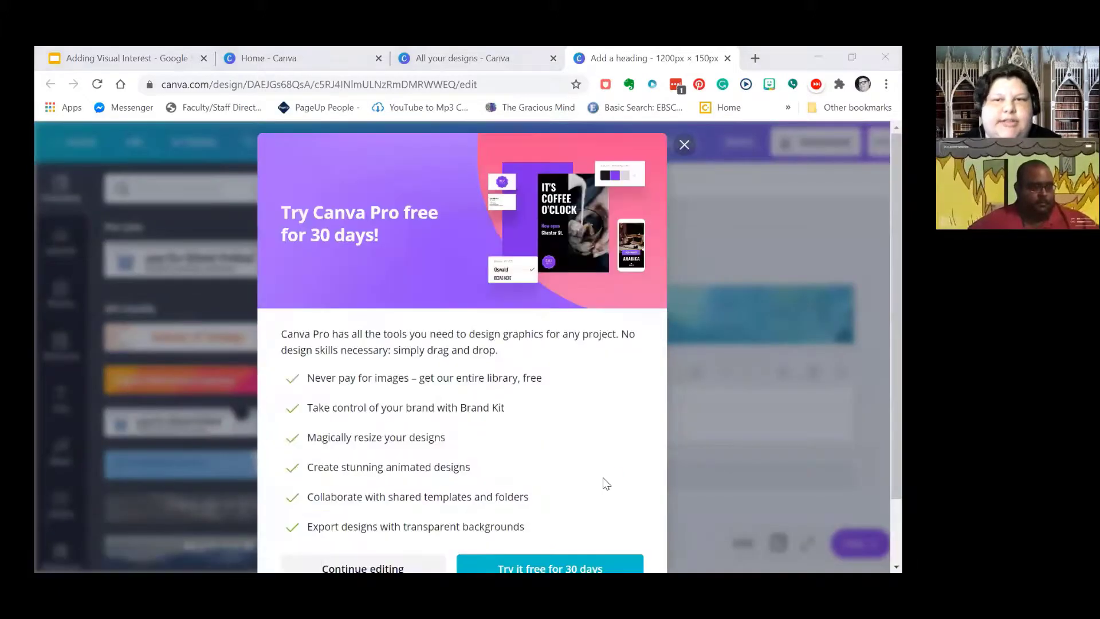
{"action": "left_click", "coordinate": [684, 145]}
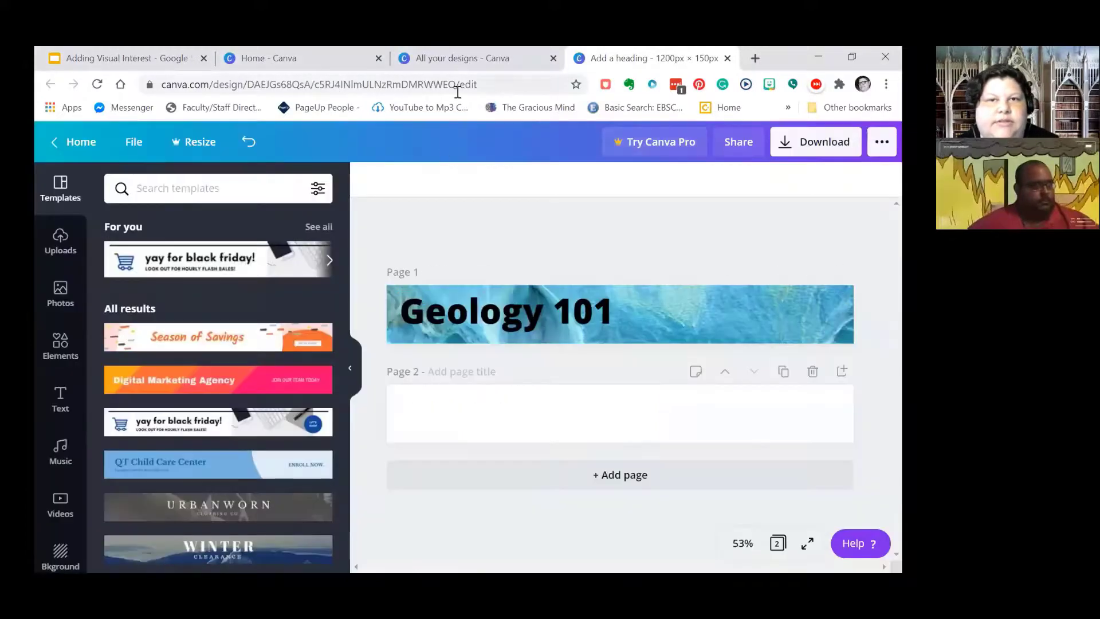
- Open the college's Blackboard portal at my.tccd.edu in a new browser tab
{"action": "left_click", "coordinate": [749, 63]}
{"action": "type", "text": "my"}
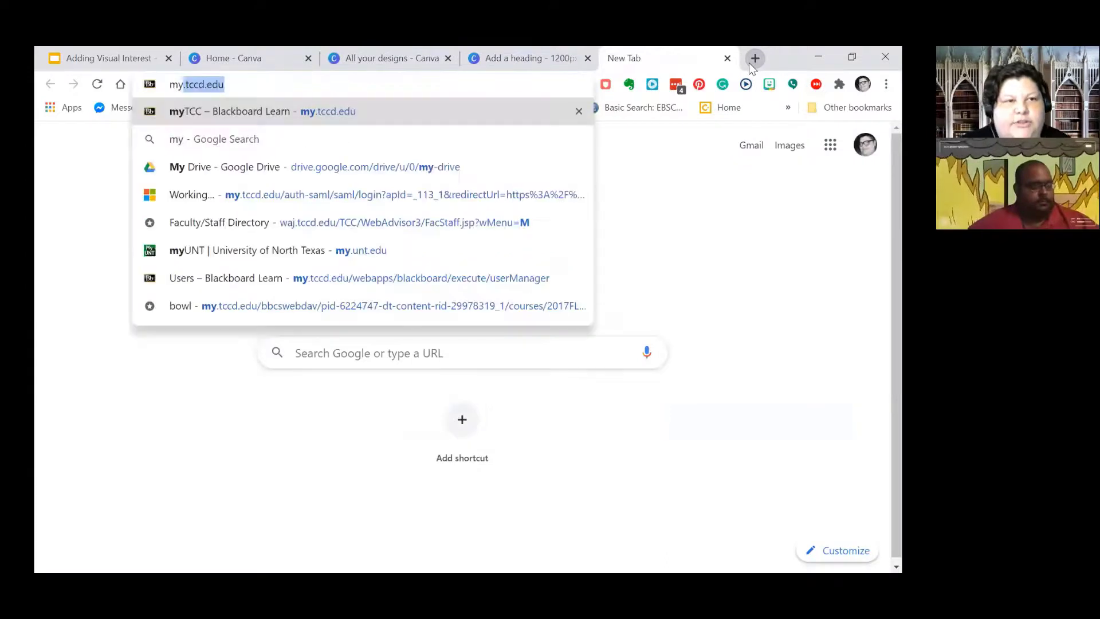
{"action": "key", "text": "Return"}
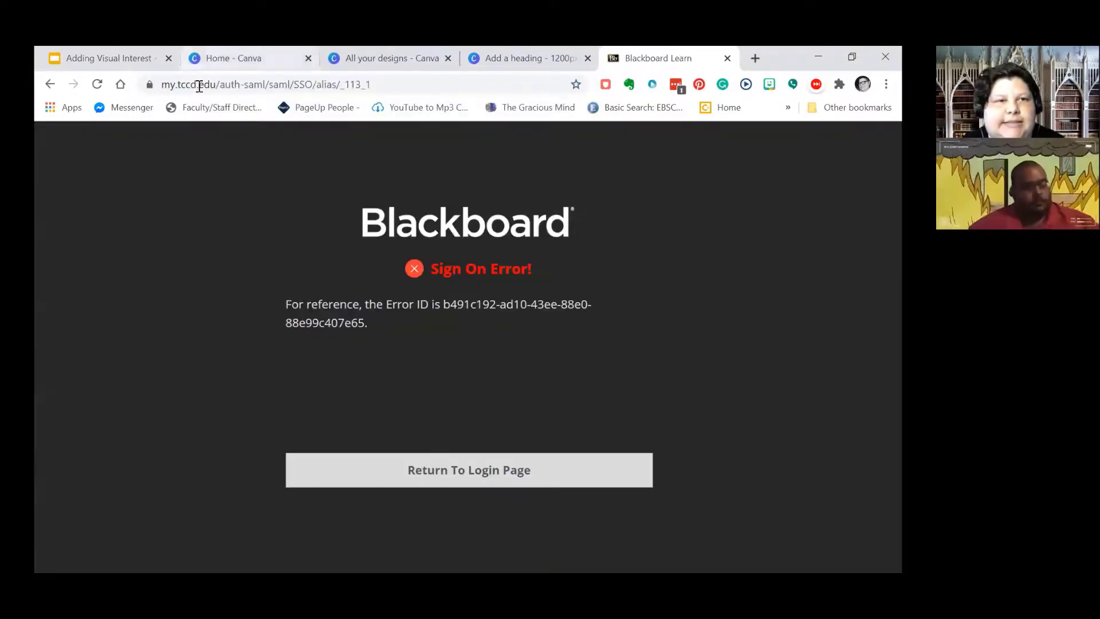
{"action": "left_click", "coordinate": [226, 80]}
{"action": "left_click", "coordinate": [225, 80]}
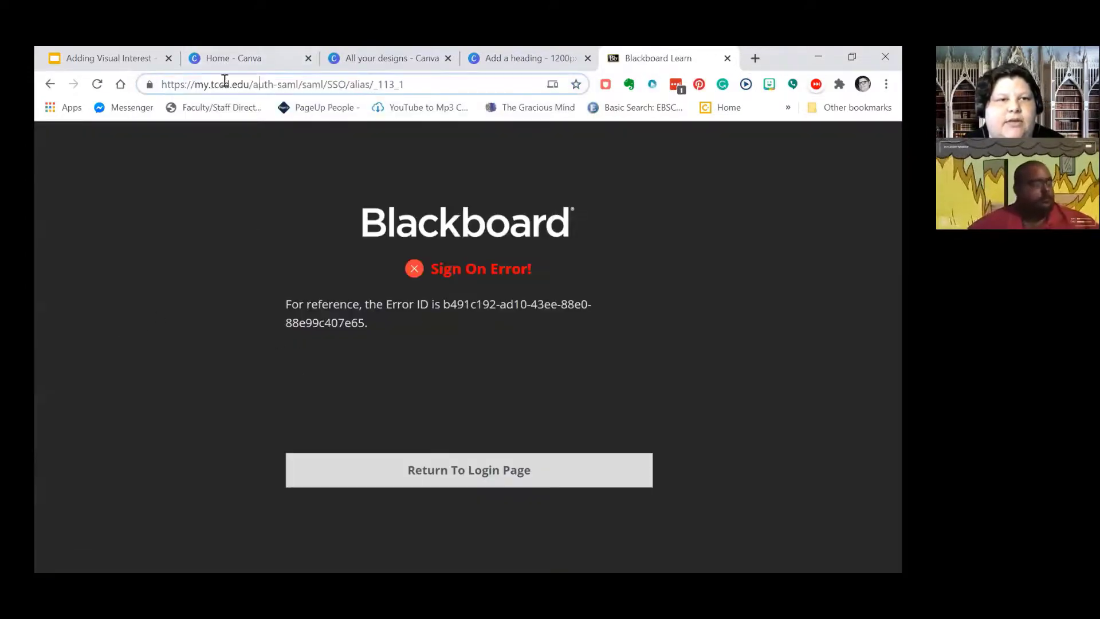
{"action": "left_click_drag", "start_coordinate": [248, 85], "coordinate": [758, 54]}
{"action": "key", "text": "BackSpace"}
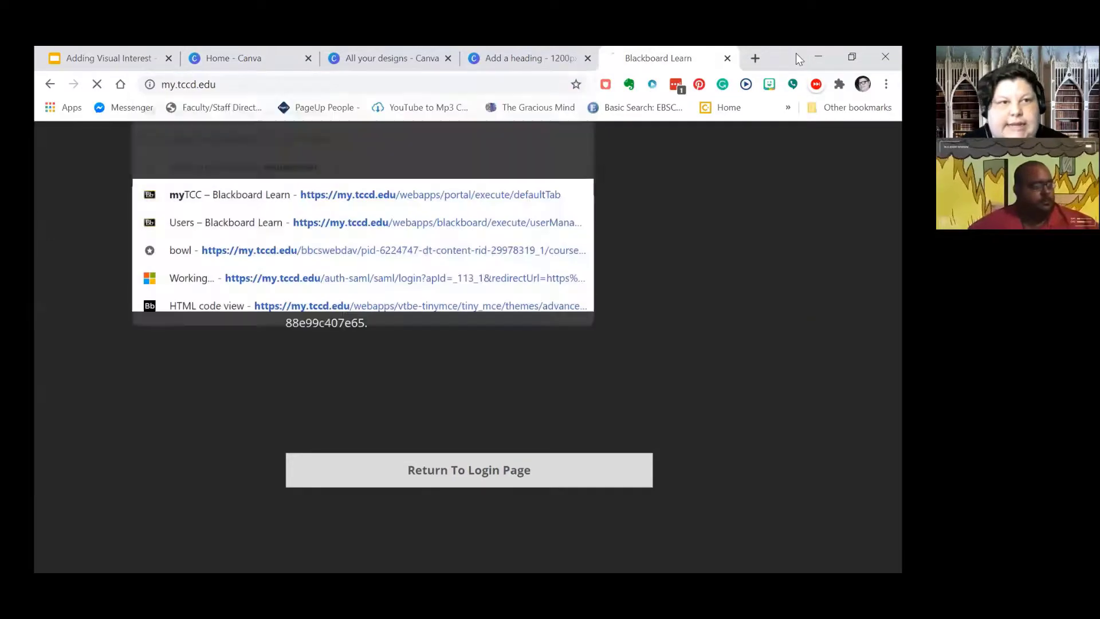
{"action": "key", "text": "Return"}
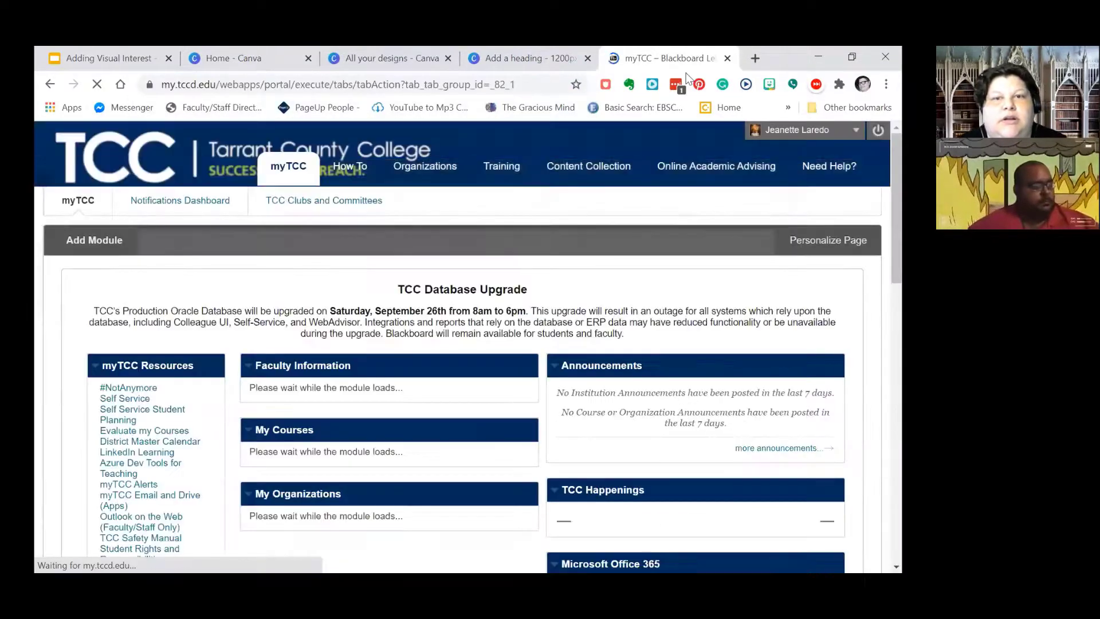
- Enter the Development Shell course and open its Teaching Style customization settings
{"action": "scroll", "coordinate": [432, 406], "scroll_direction": "down", "scroll_amount": 10}
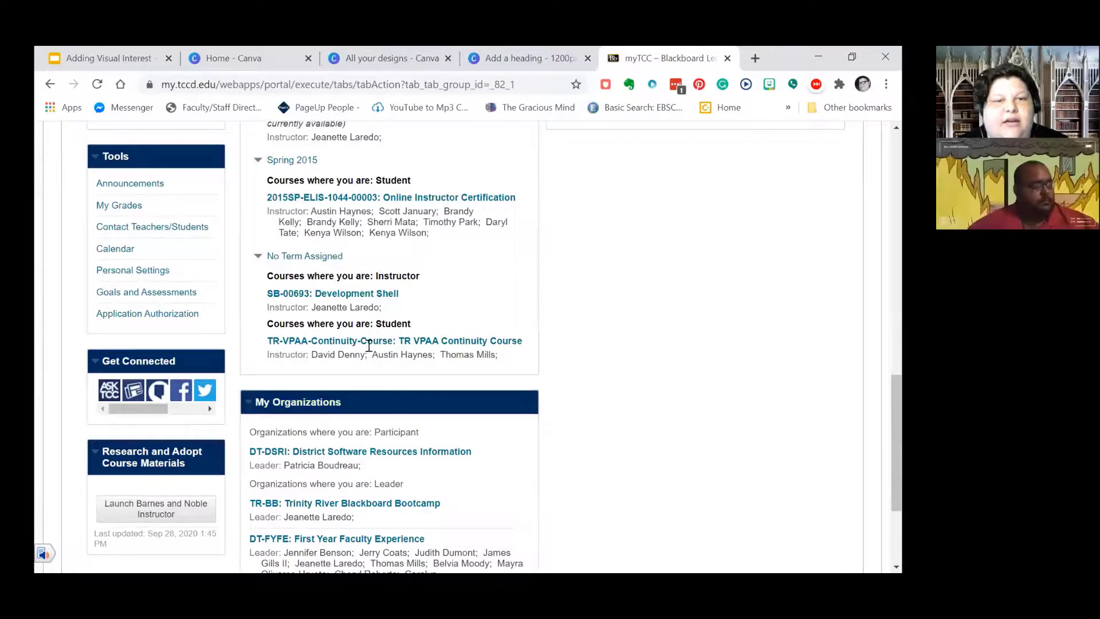
{"action": "left_click", "coordinate": [361, 294]}
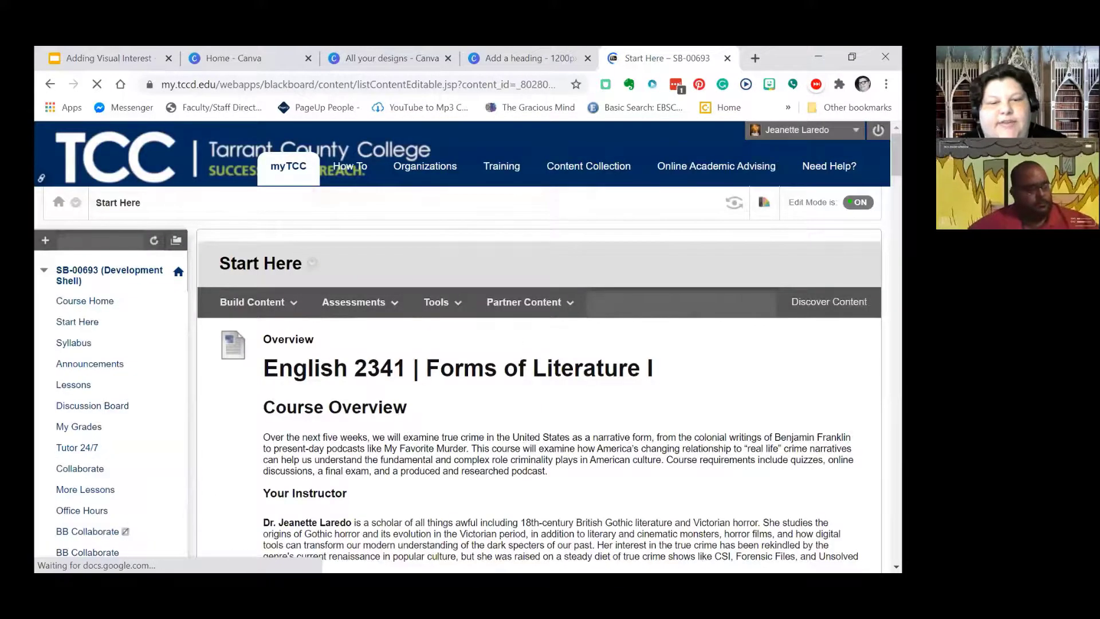
{"action": "scroll", "coordinate": [130, 350], "scroll_direction": "down", "scroll_amount": 15}
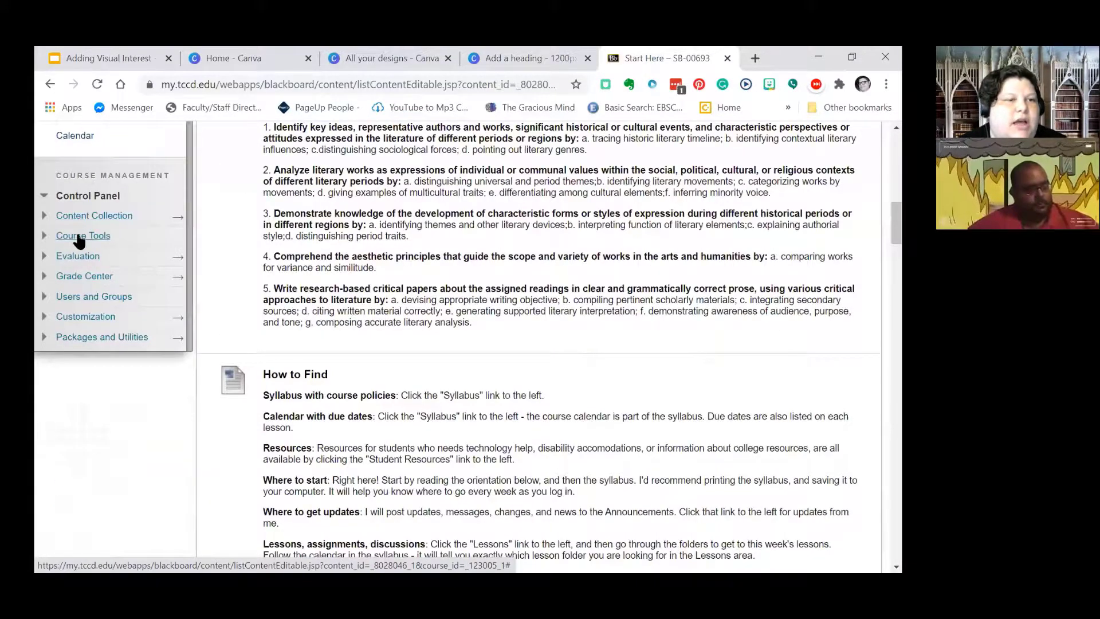
{"action": "left_click", "coordinate": [90, 320]}
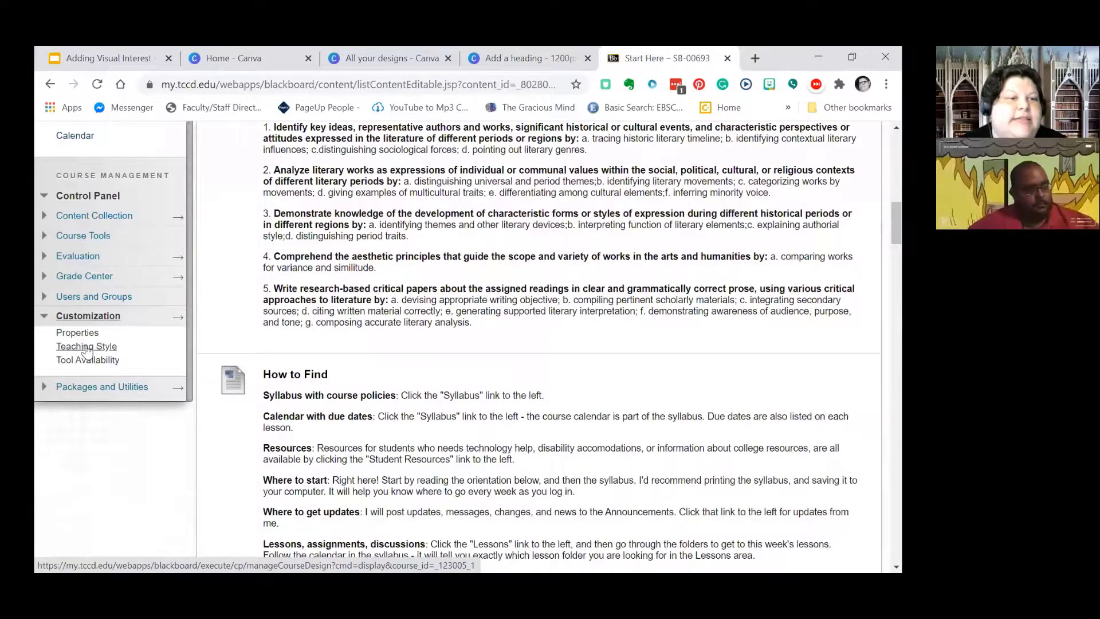
{"action": "left_click", "coordinate": [86, 347]}
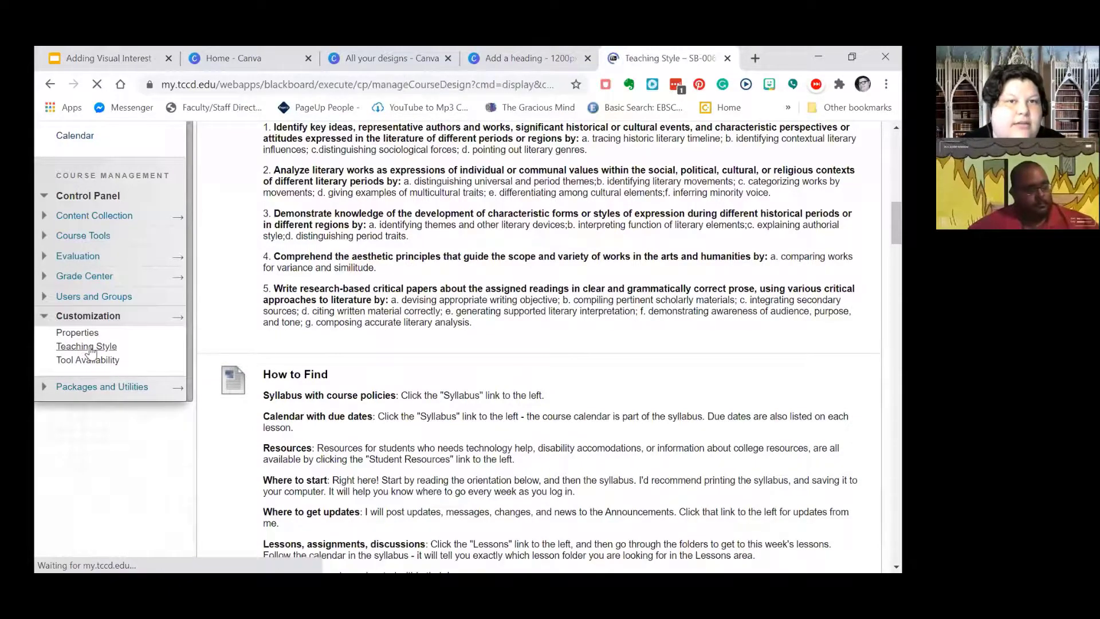
- Submit the downloaded "Add a heading" PNG as the course's new banner image and view it on the Start Here page
{"action": "scroll", "coordinate": [365, 338], "scroll_direction": "down", "scroll_amount": 5}
{"action": "scroll", "coordinate": [358, 330], "scroll_direction": "down", "scroll_amount": 6}
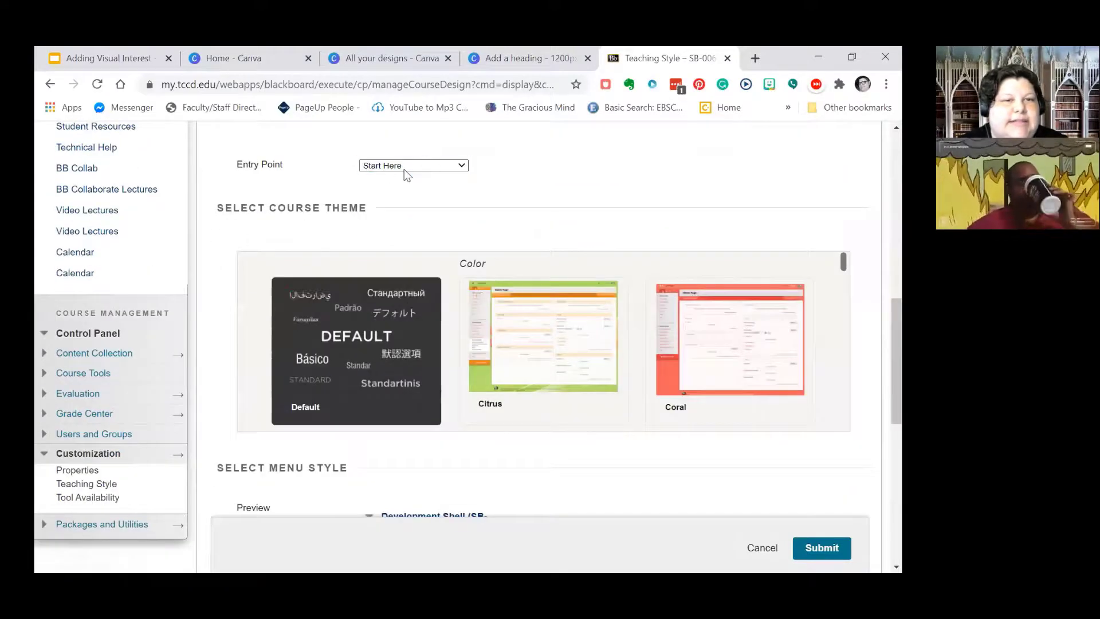
{"action": "scroll", "coordinate": [455, 204], "scroll_direction": "down", "scroll_amount": 6}
{"action": "scroll", "coordinate": [367, 398], "scroll_direction": "down", "scroll_amount": 3}
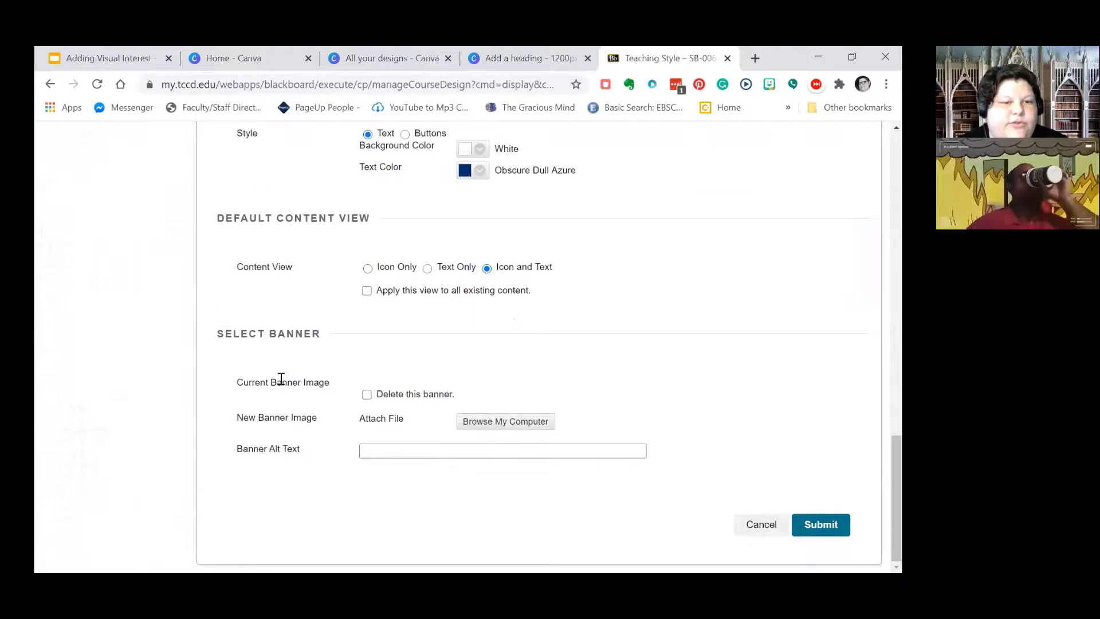
{"action": "left_click", "coordinate": [500, 421]}
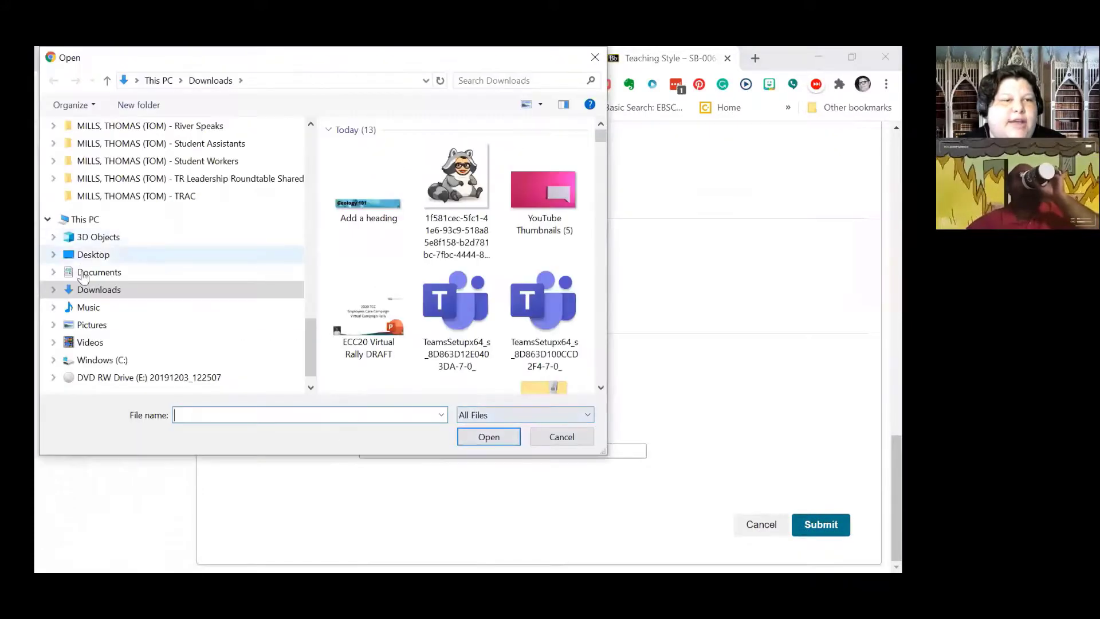
{"action": "left_click", "coordinate": [372, 212]}
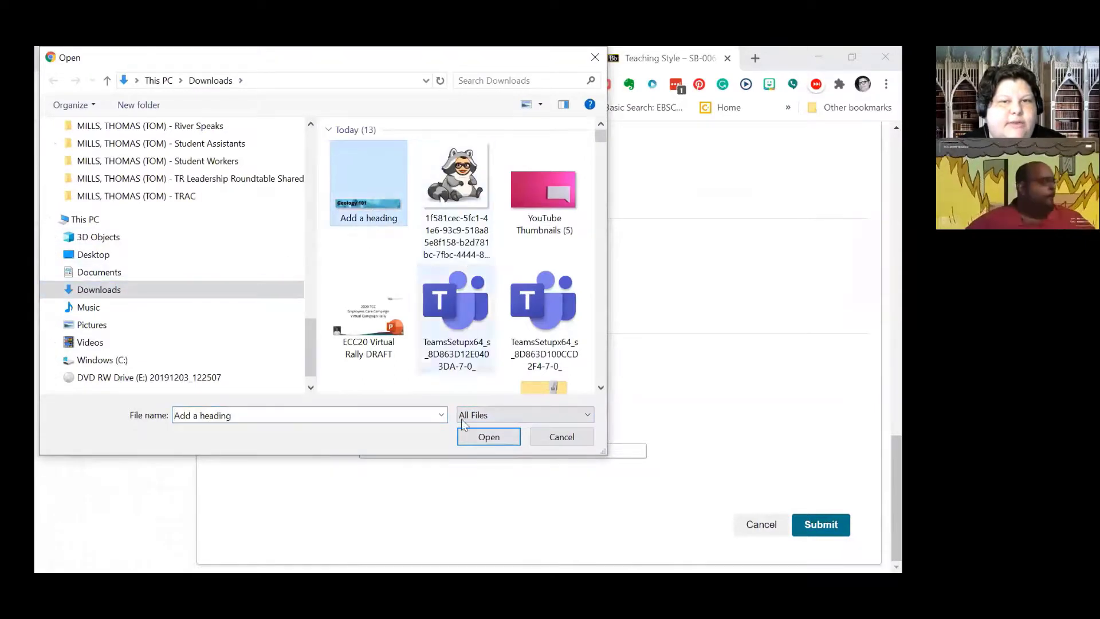
{"action": "left_click", "coordinate": [506, 438]}
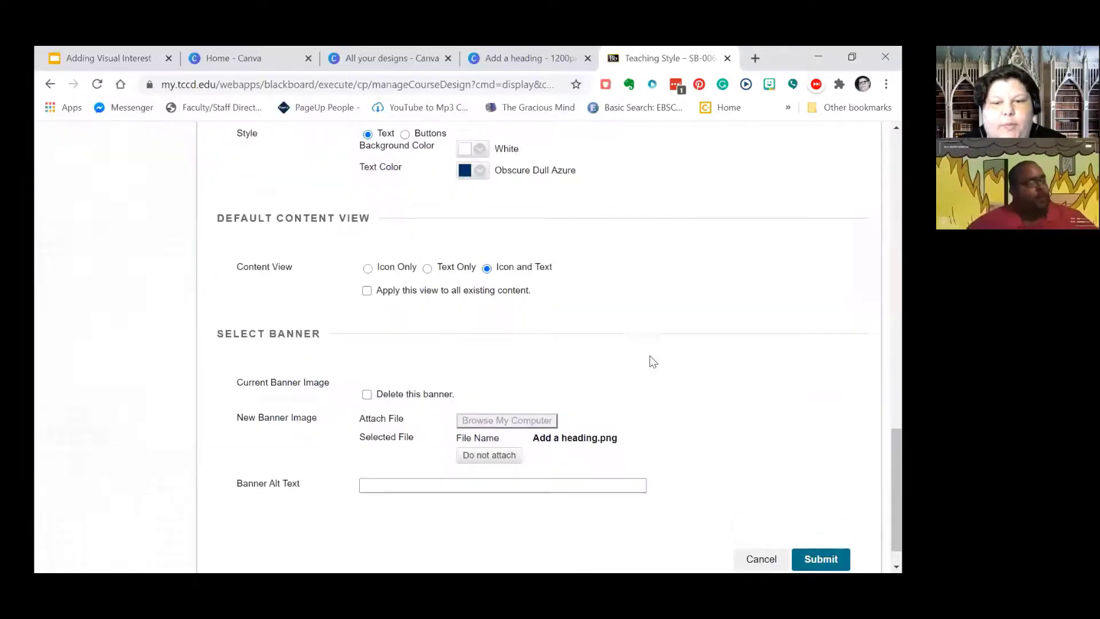
{"action": "left_click", "coordinate": [837, 557]}
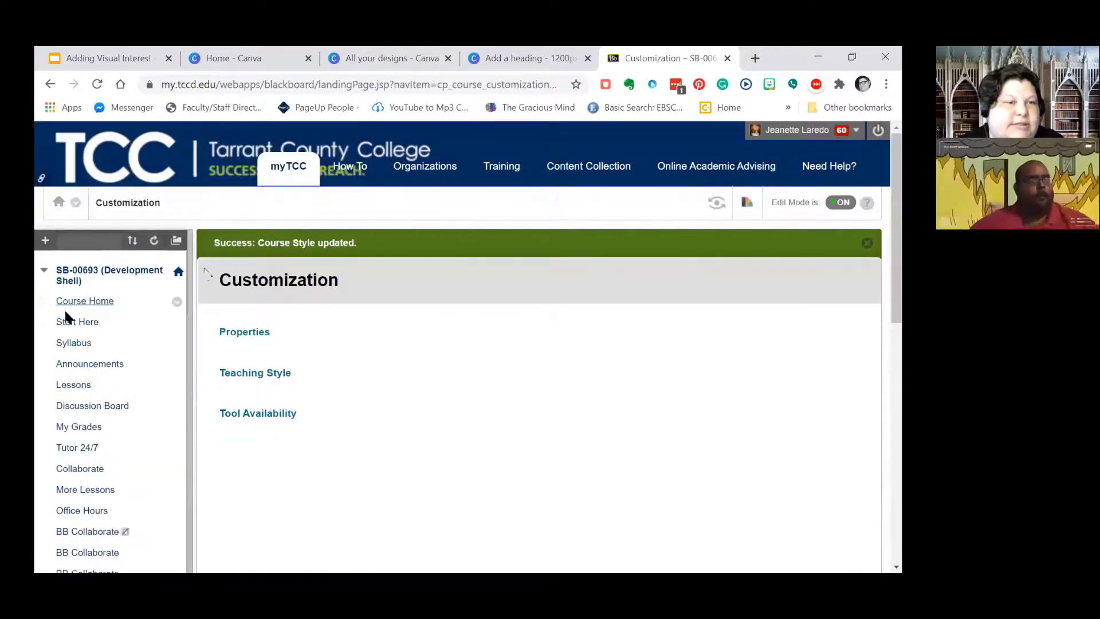
{"action": "left_click", "coordinate": [79, 329]}
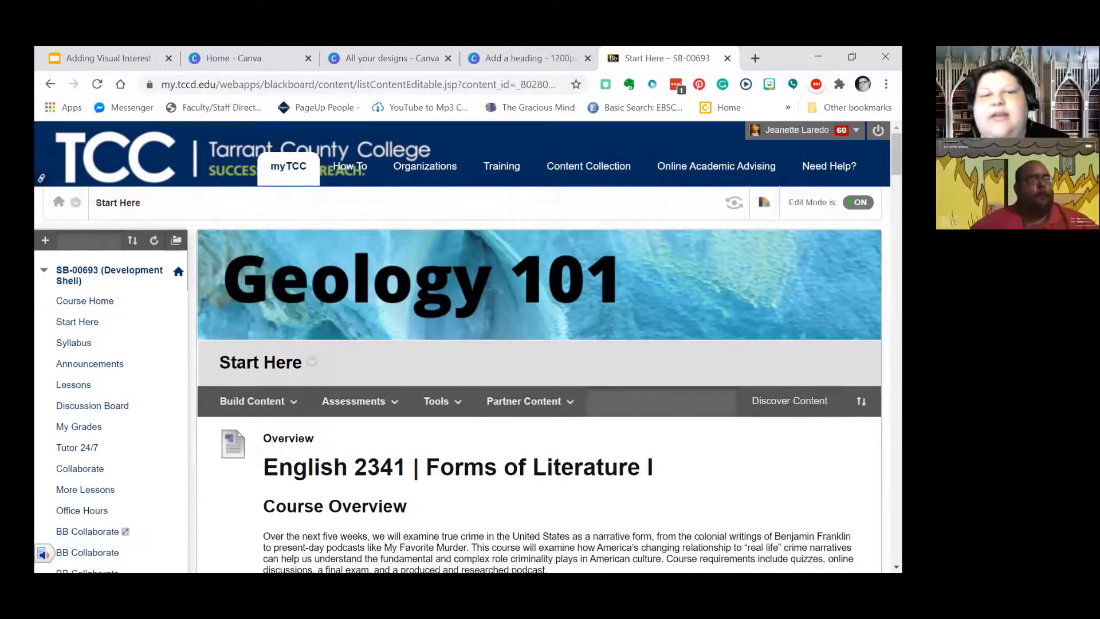
{"action": "left_click", "coordinate": [353, 401]}
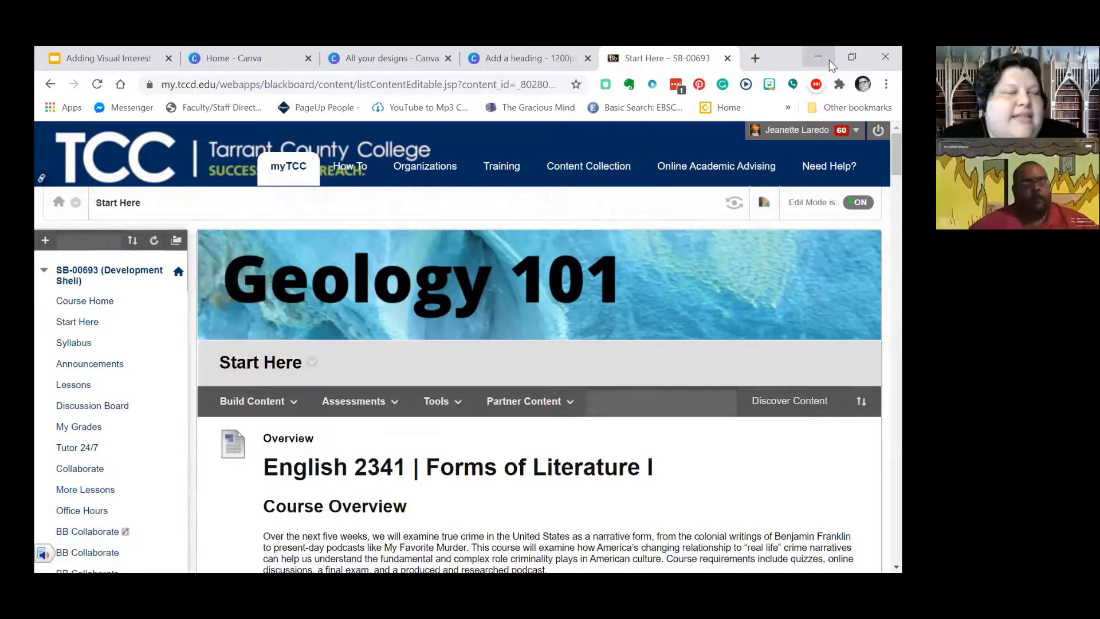
- Switch to the "Adding Visual Interest" Google Slides presentation and show the closing Congratulations slide
{"action": "left_click", "coordinate": [112, 58]}
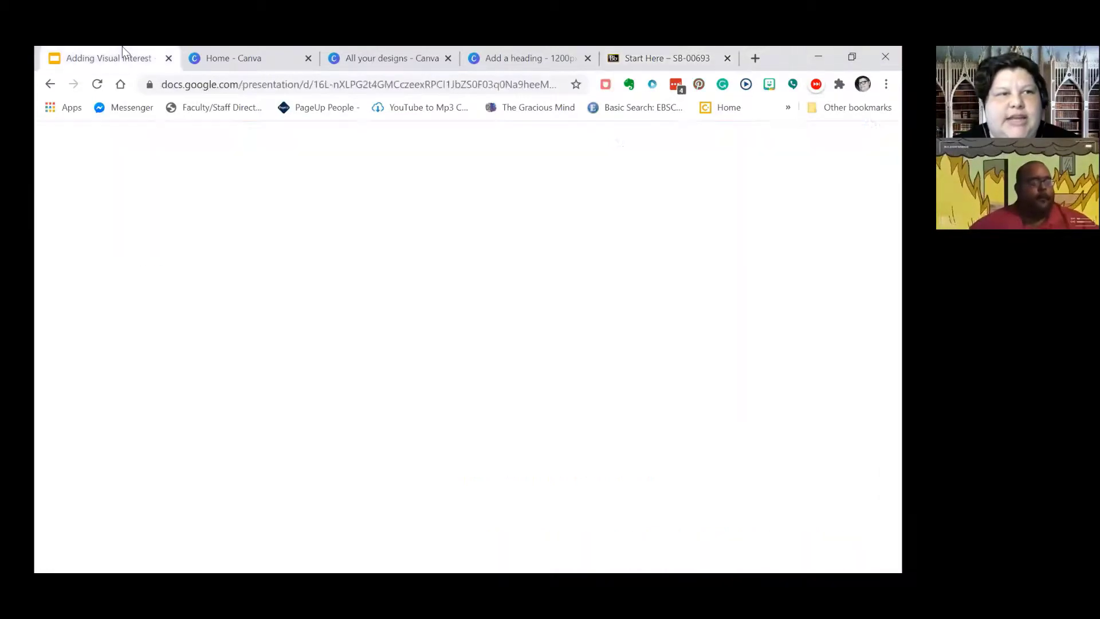
{"action": "left_click", "coordinate": [124, 494]}
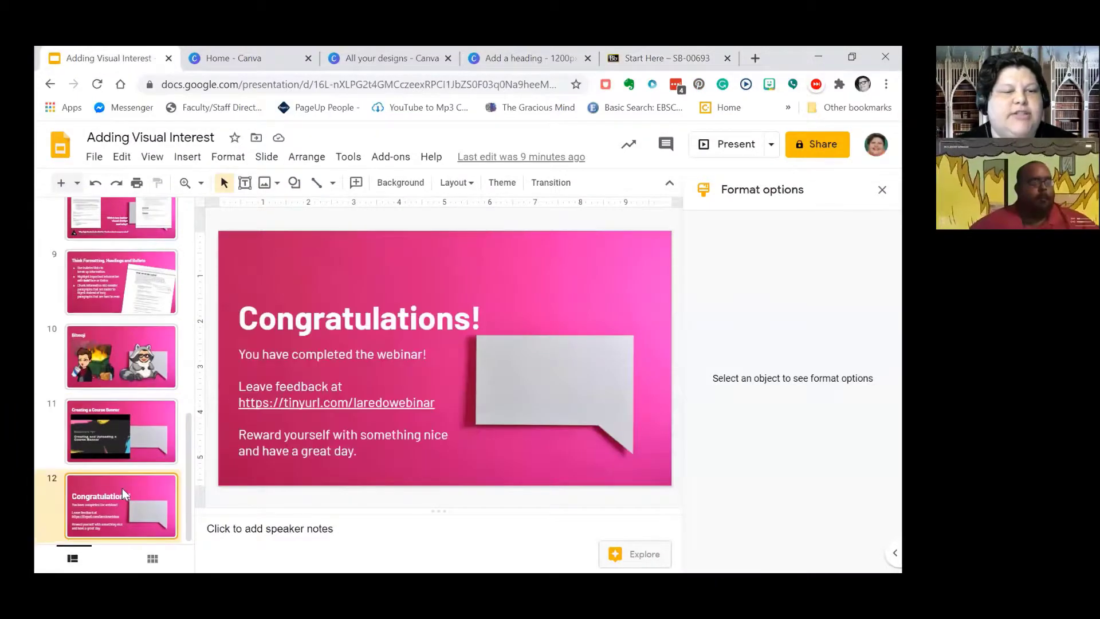